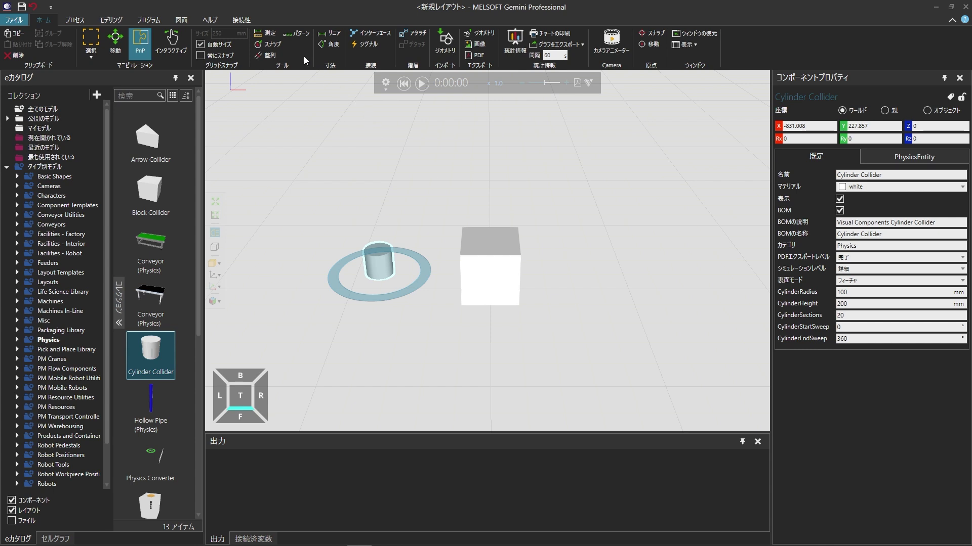
Step: Snap the cylinder collider to the centre of the block's top face, then set its world Z position to 1300
{"action": "left_click", "coordinate": [279, 46]}
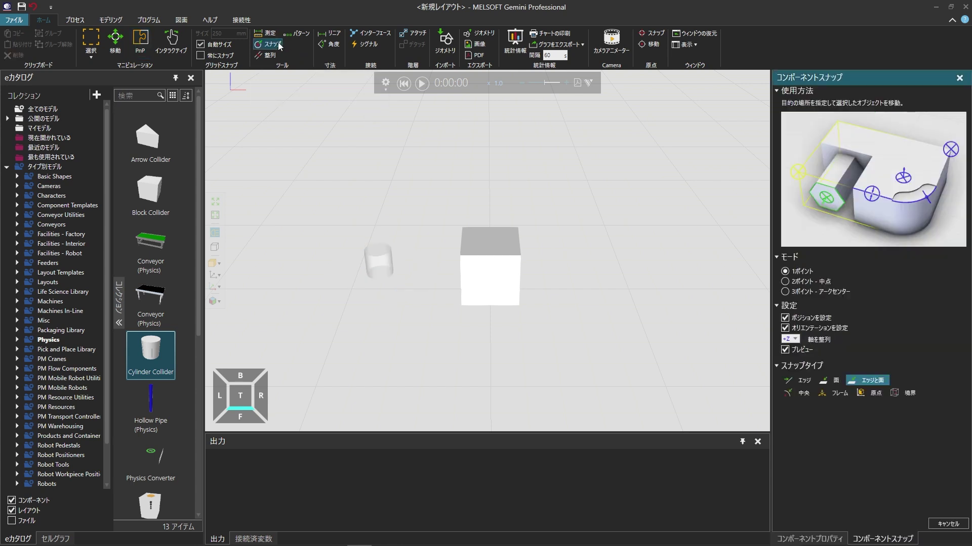
{"action": "left_click", "coordinate": [491, 243]}
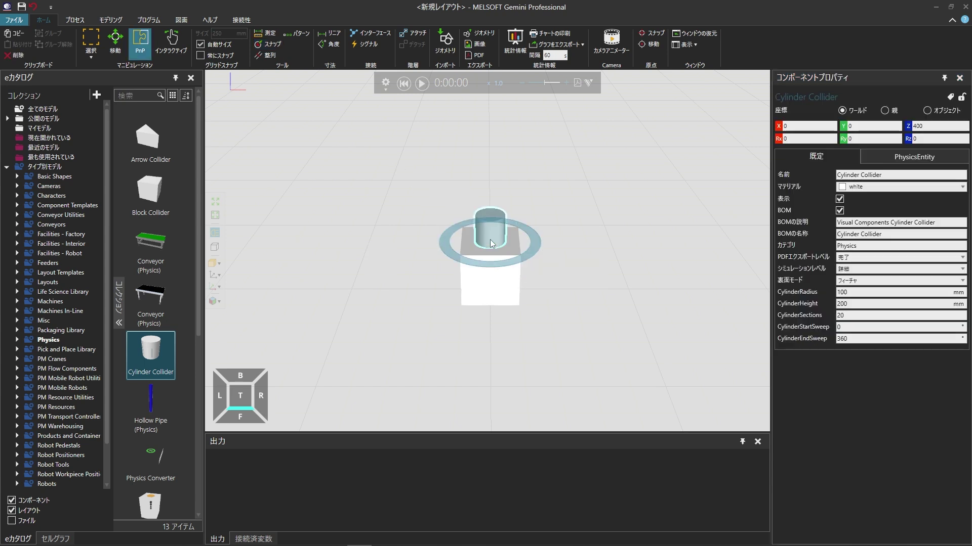
{"action": "left_click", "coordinate": [115, 43]}
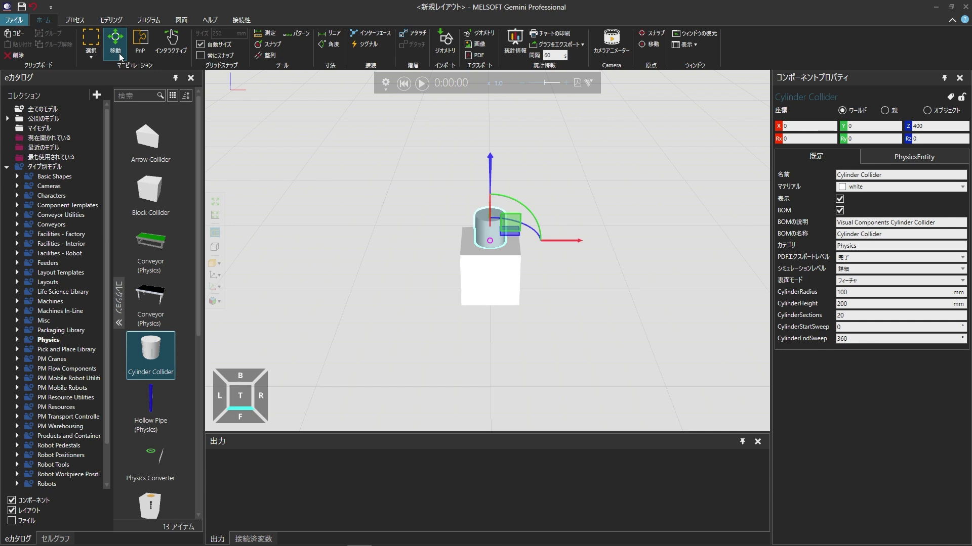
{"action": "left_click", "coordinate": [927, 125]}
{"action": "type", "text": "130"}
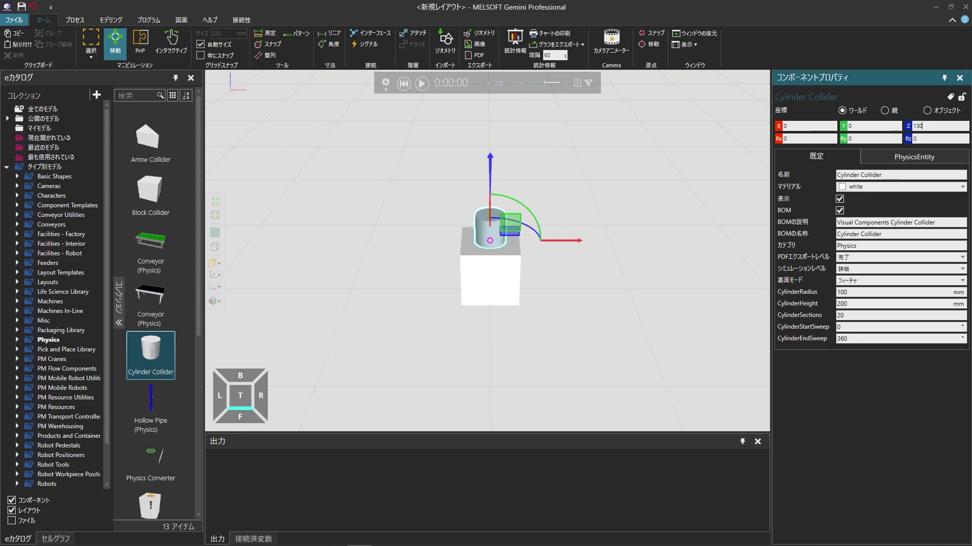
{"action": "type", "text": "0"}
{"action": "key", "text": "Return"}
{"action": "right_click_drag", "start_coordinate": [680, 128], "coordinate": [639, 208]}
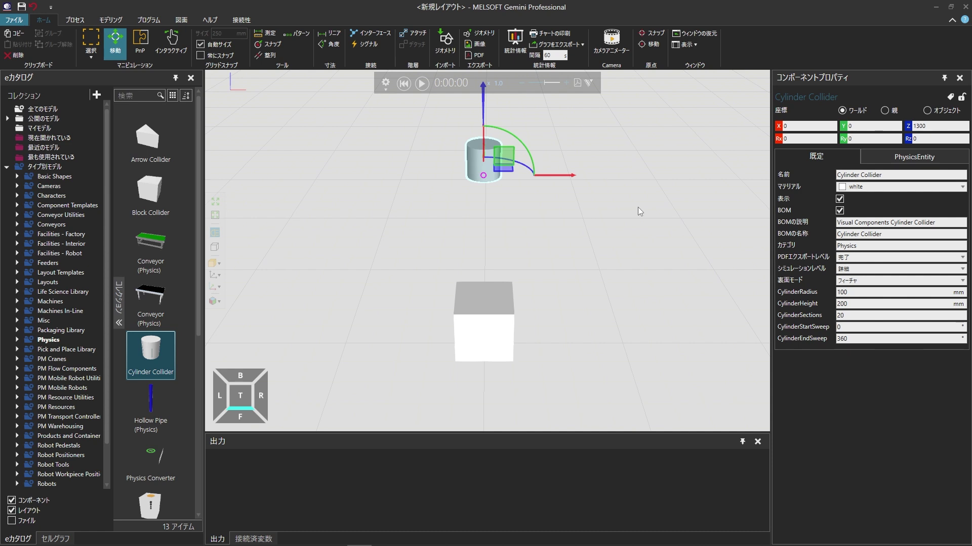
Step: Run the simulation for a few seconds to check the raised cylinder's behaviour, then stop and reset it
{"action": "left_click", "coordinate": [422, 83]}
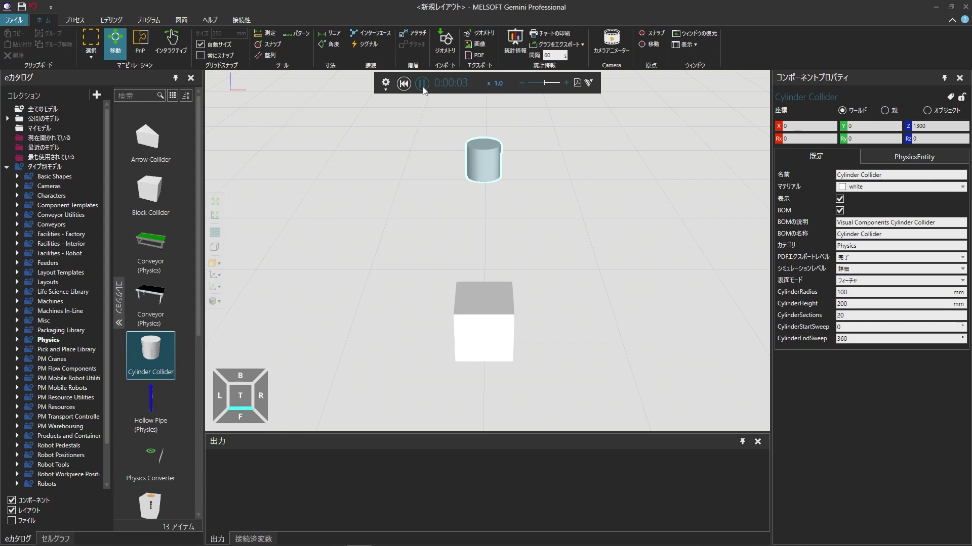
{"action": "left_click", "coordinate": [422, 84]}
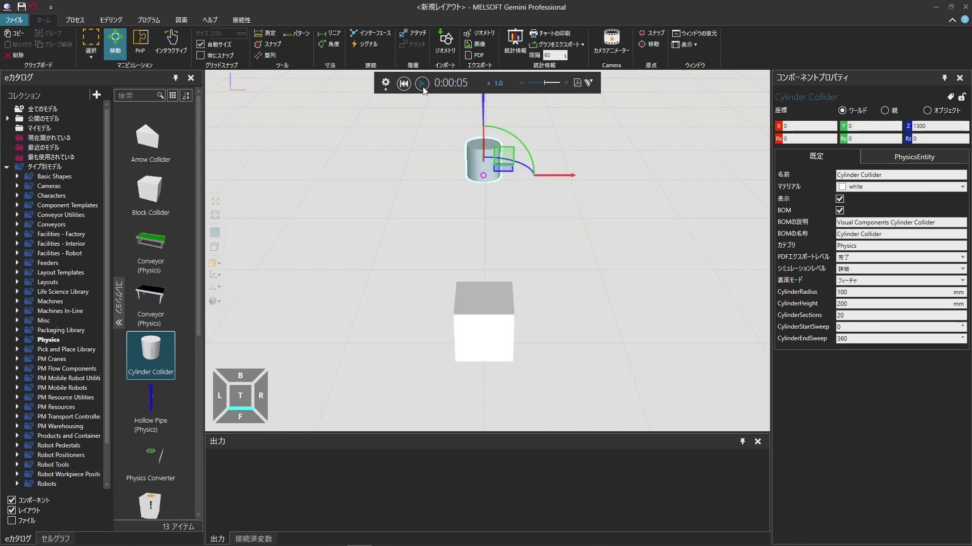
{"action": "left_click", "coordinate": [407, 86]}
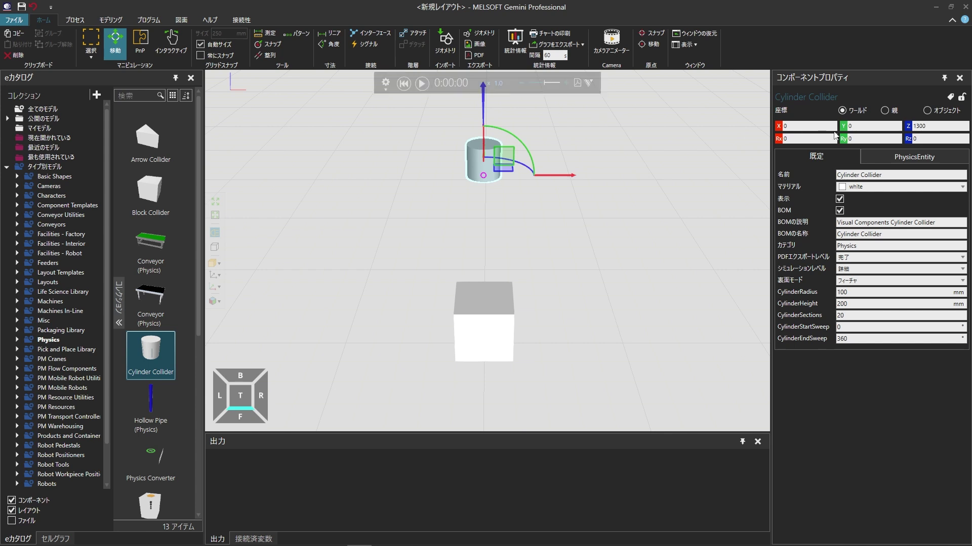
Step: Set the cylinder collider's PhysicsEntity physics type (物理タイプ) to #物理内
{"action": "left_click", "coordinate": [952, 159]}
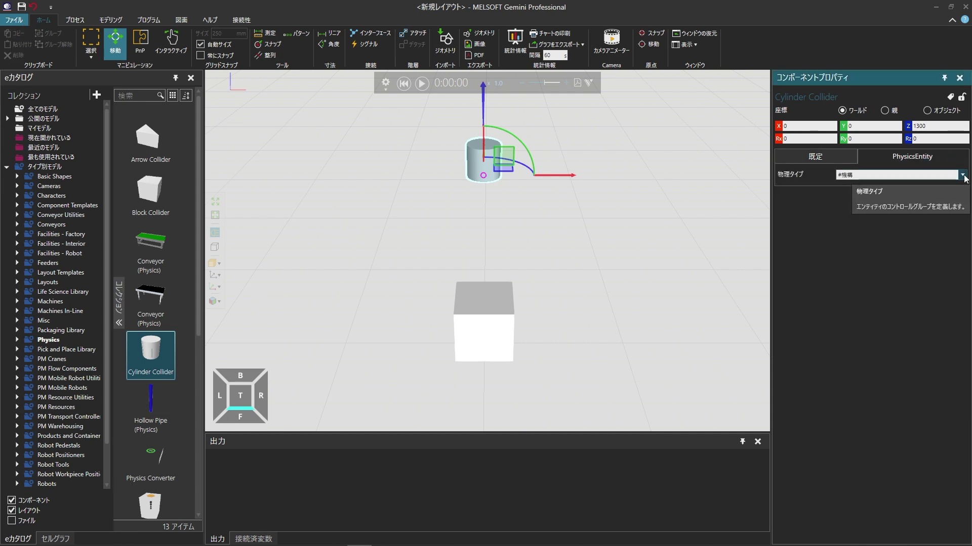
{"action": "left_click", "coordinate": [963, 175]}
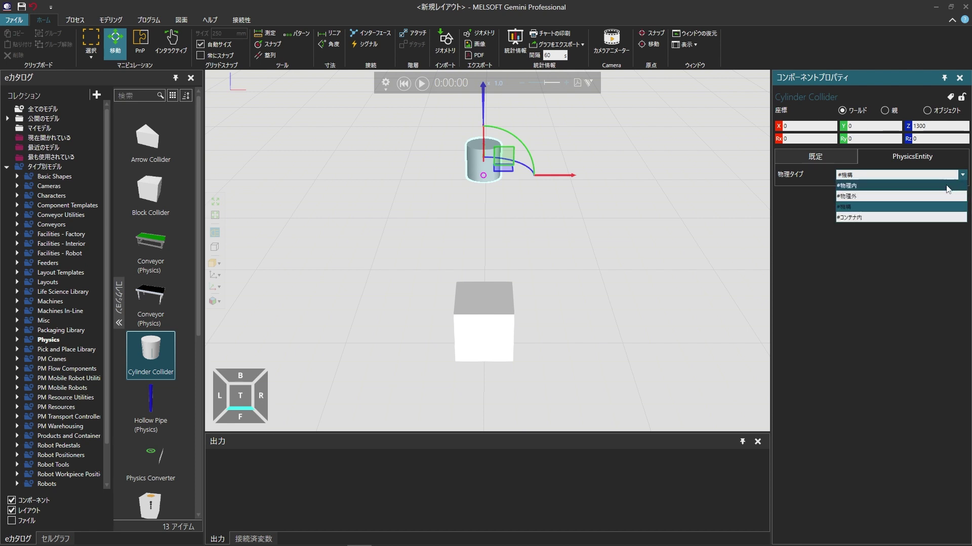
{"action": "left_click", "coordinate": [946, 186]}
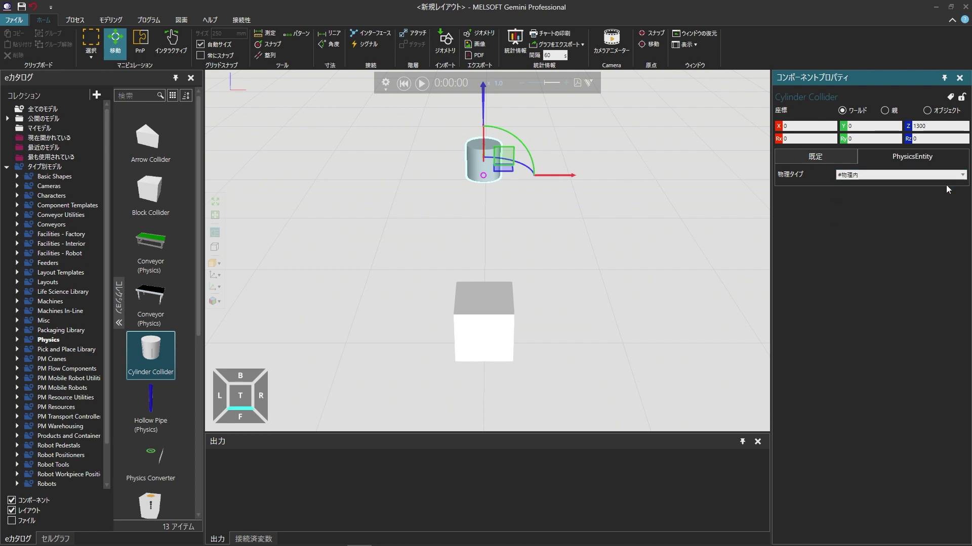
Step: Set the simulation speed factor to 0.5
{"action": "left_click", "coordinate": [501, 84]}
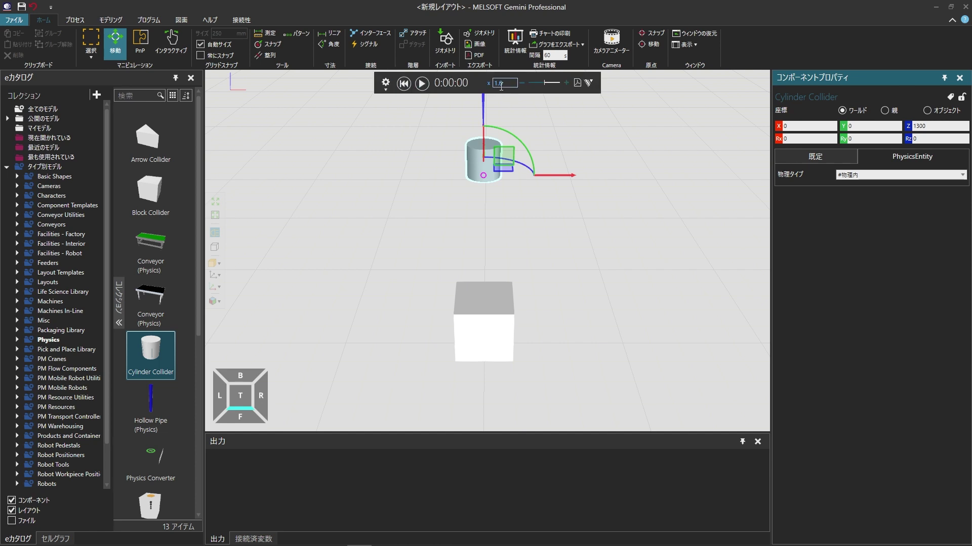
{"action": "double_click", "coordinate": [516, 84]}
{"action": "type", "text": "0.5"}
{"action": "key", "text": "Return"}
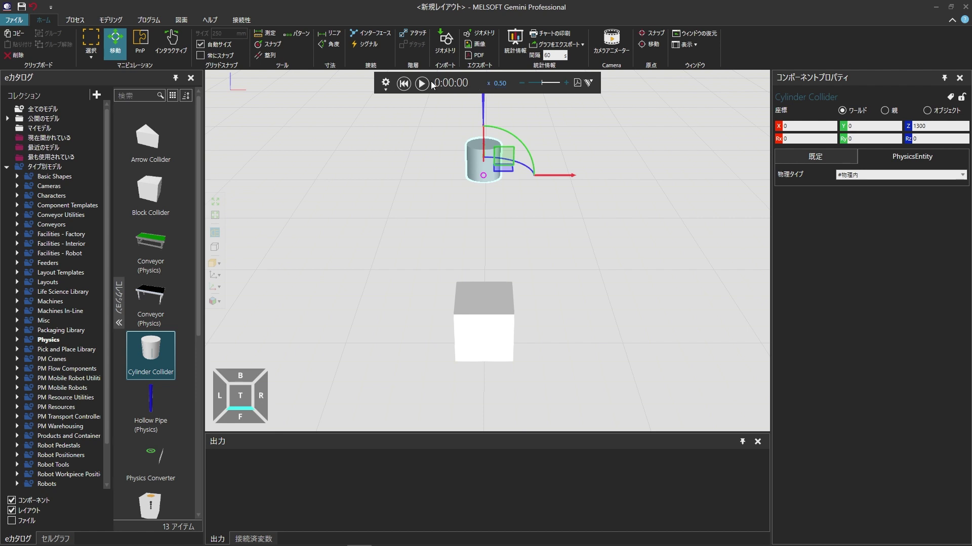
Step: Play the simulation twice to watch the cylinder drop onto the block, resetting between runs and pausing after the second
{"action": "left_click", "coordinate": [422, 84]}
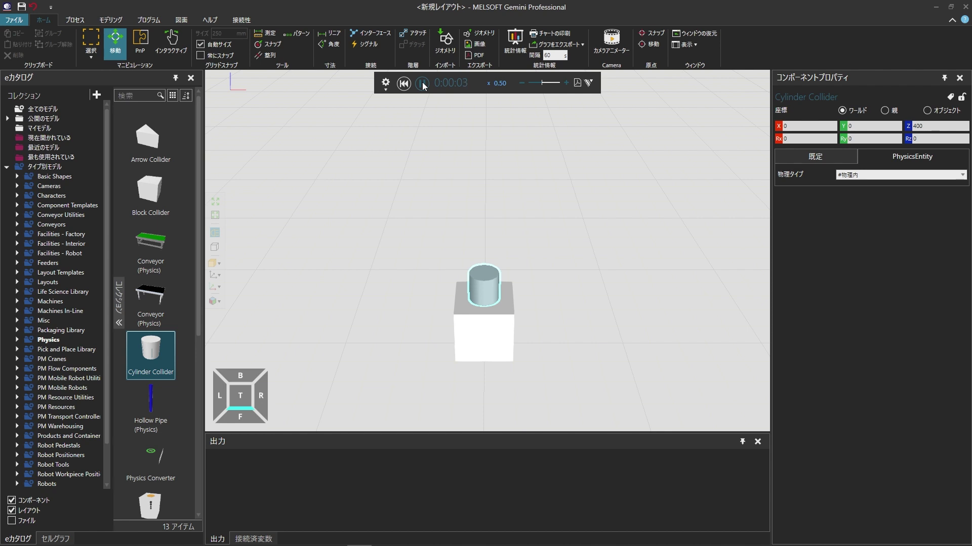
{"action": "left_click", "coordinate": [421, 83]}
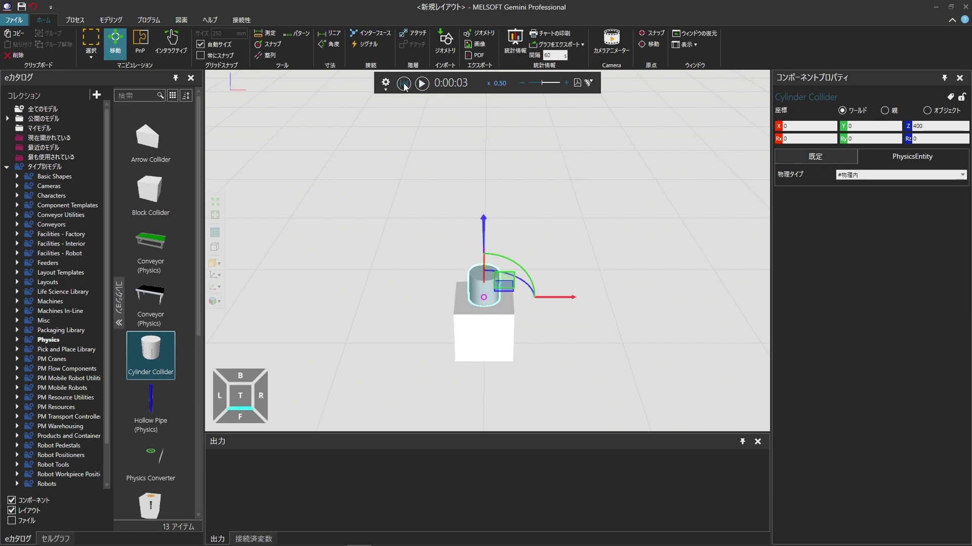
{"action": "left_click", "coordinate": [404, 85]}
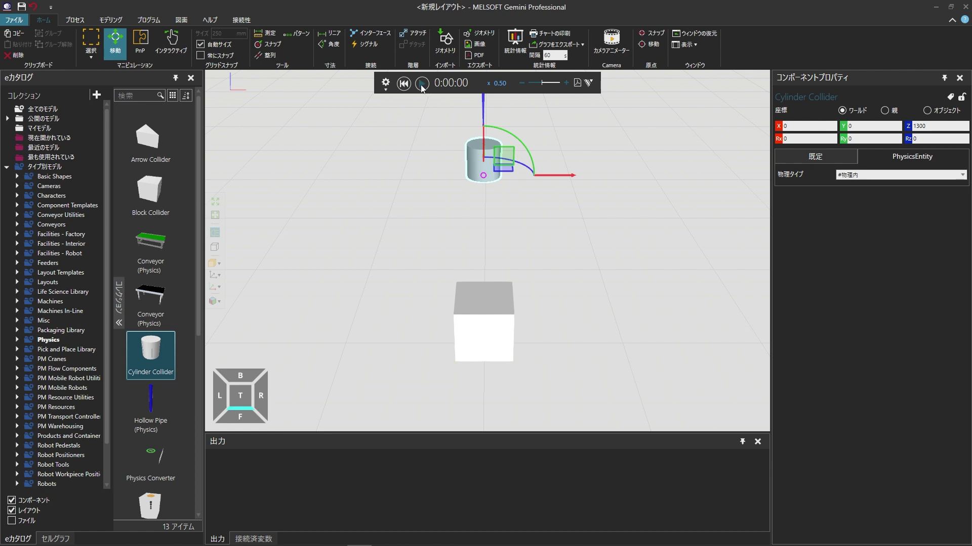
{"action": "left_click", "coordinate": [422, 84]}
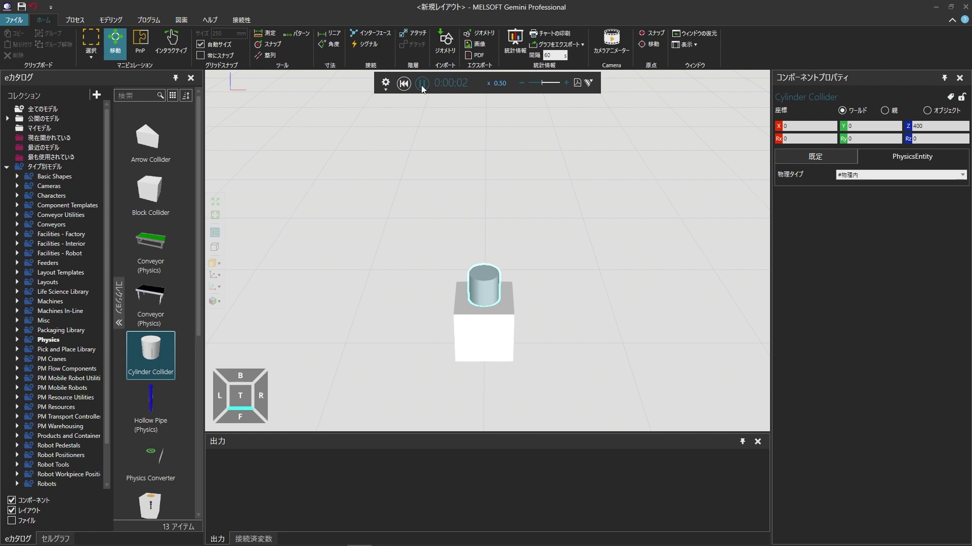
{"action": "left_click", "coordinate": [422, 84]}
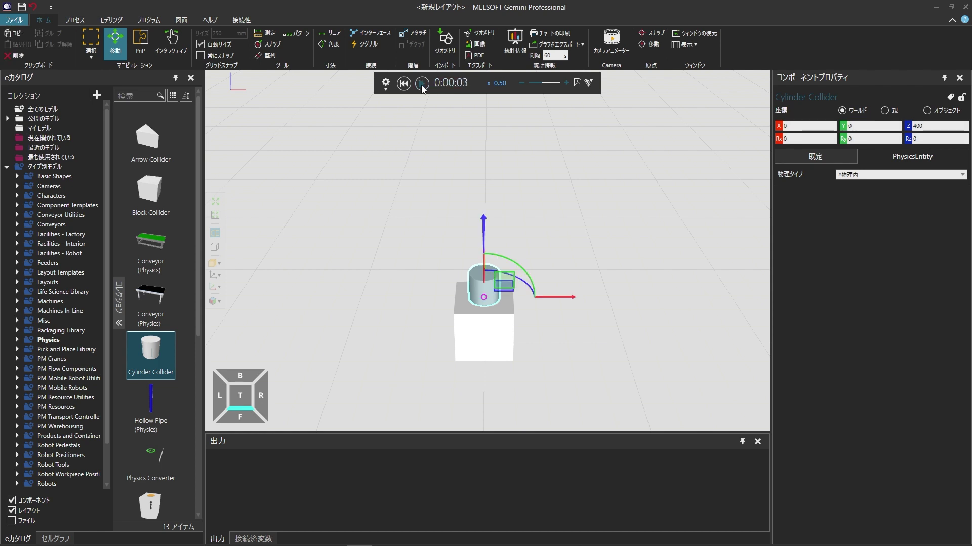
Step: Switch to the modeling workspace and open the properties of the cylinder collider's PhysicsEntity behavior
{"action": "left_click", "coordinate": [111, 20]}
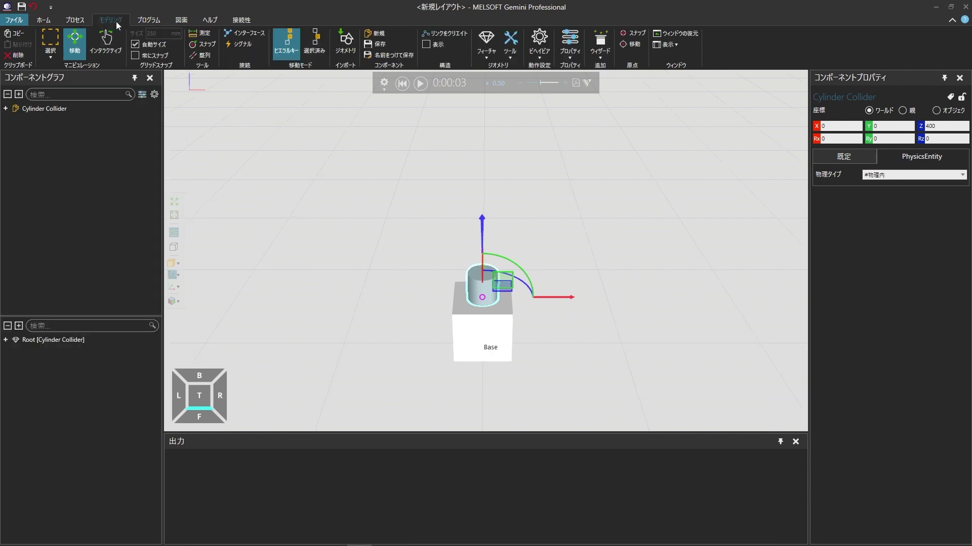
{"action": "left_click", "coordinate": [6, 109]}
{"action": "left_click", "coordinate": [15, 128]}
{"action": "left_click", "coordinate": [56, 140]}
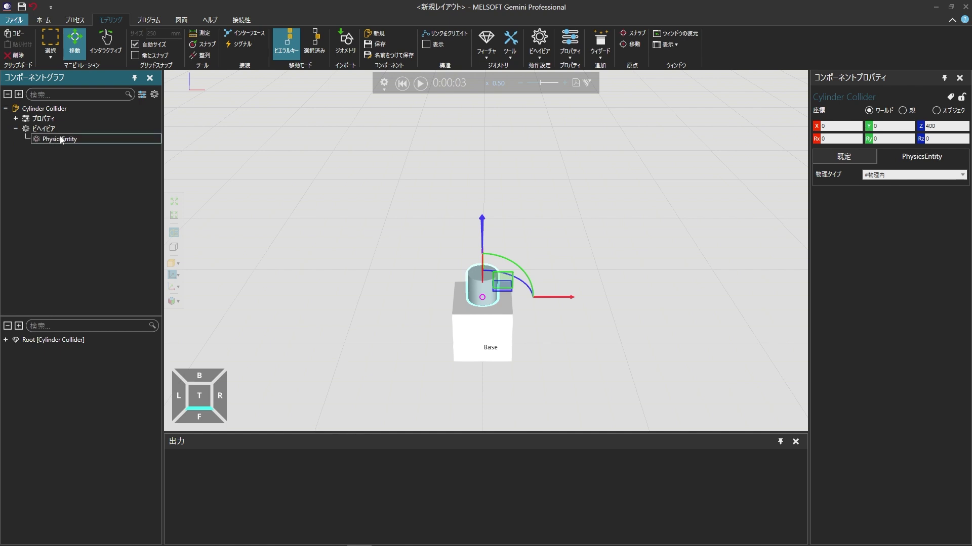
{"action": "left_click", "coordinate": [92, 141]}
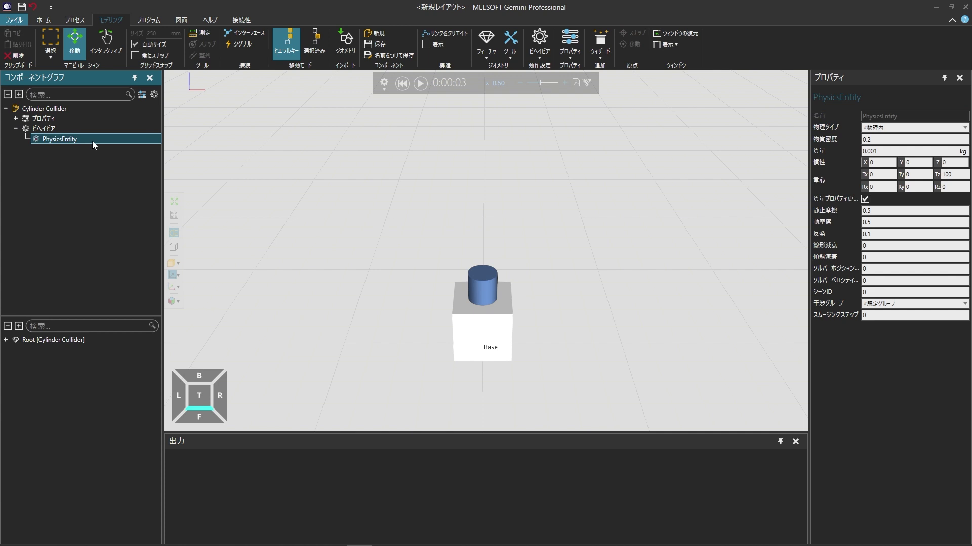
Step: Set the cylinder's restitution (反発) to 0
{"action": "left_click", "coordinate": [877, 233]}
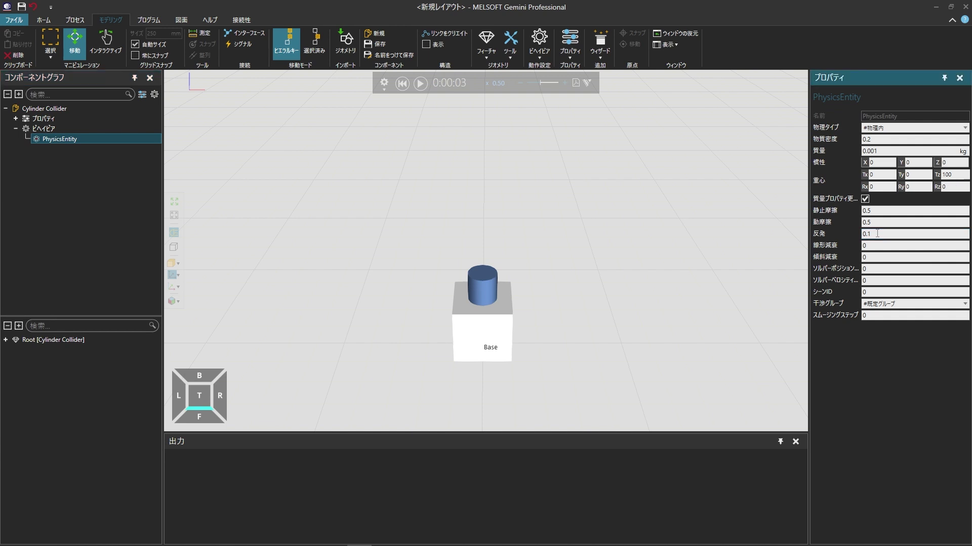
{"action": "key", "text": "ctrl+a"}
{"action": "type", "text": "0"}
{"action": "key", "text": "ctrl+a"}
Step: Reset and run the simulation to observe the cylinder's fall with zero restitution, then stop and reset it
{"action": "left_click", "coordinate": [403, 85]}
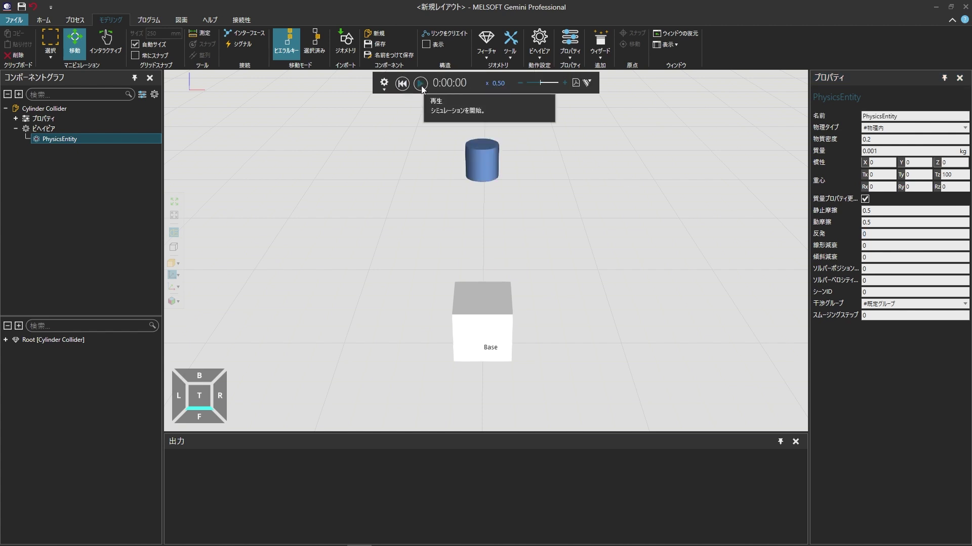
{"action": "left_click", "coordinate": [422, 87]}
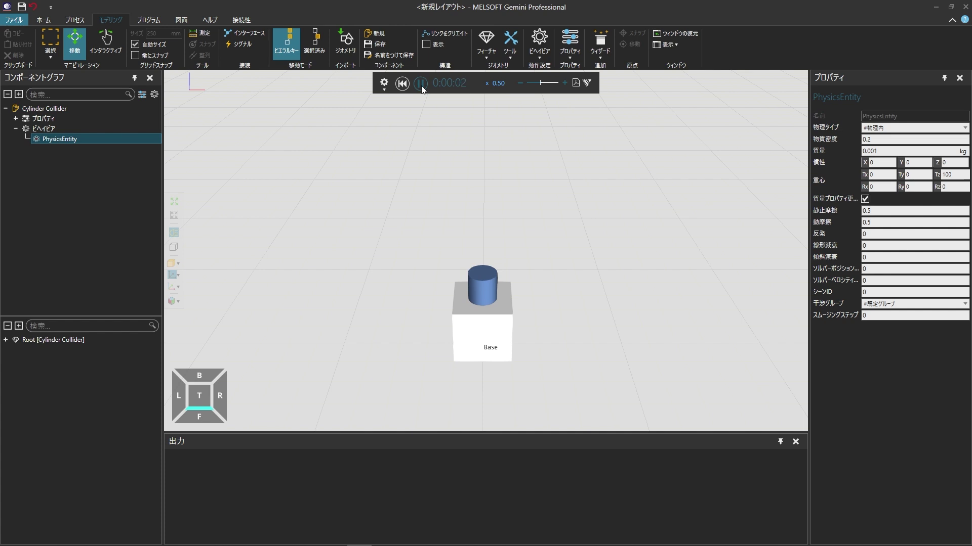
{"action": "left_click", "coordinate": [421, 86]}
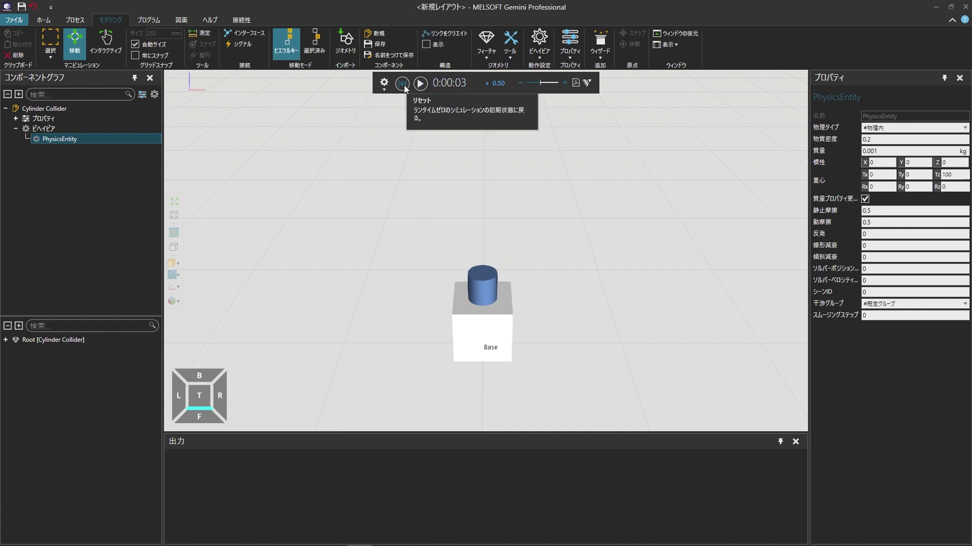
{"action": "left_click", "coordinate": [403, 85]}
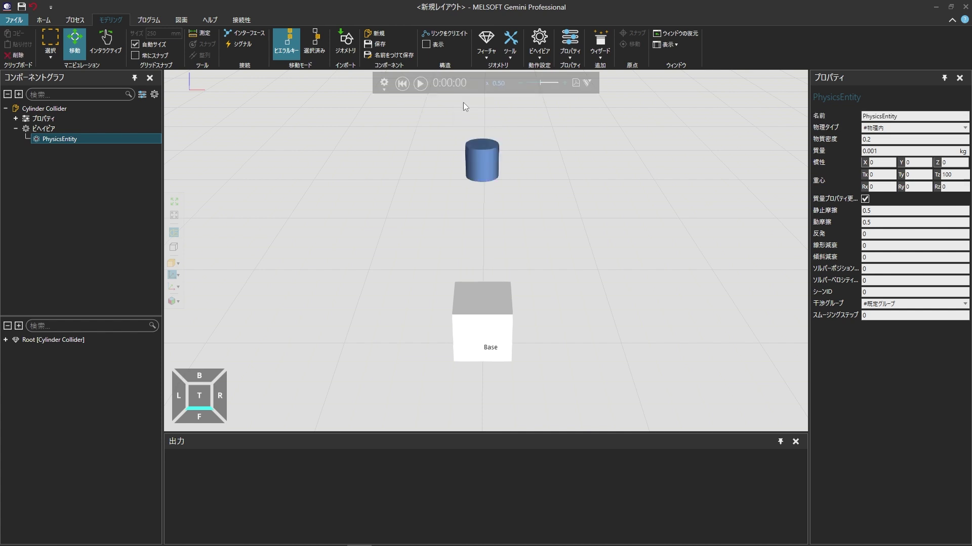
Step: Set the cylinder's restitution (反発) to 1
{"action": "left_click", "coordinate": [875, 233]}
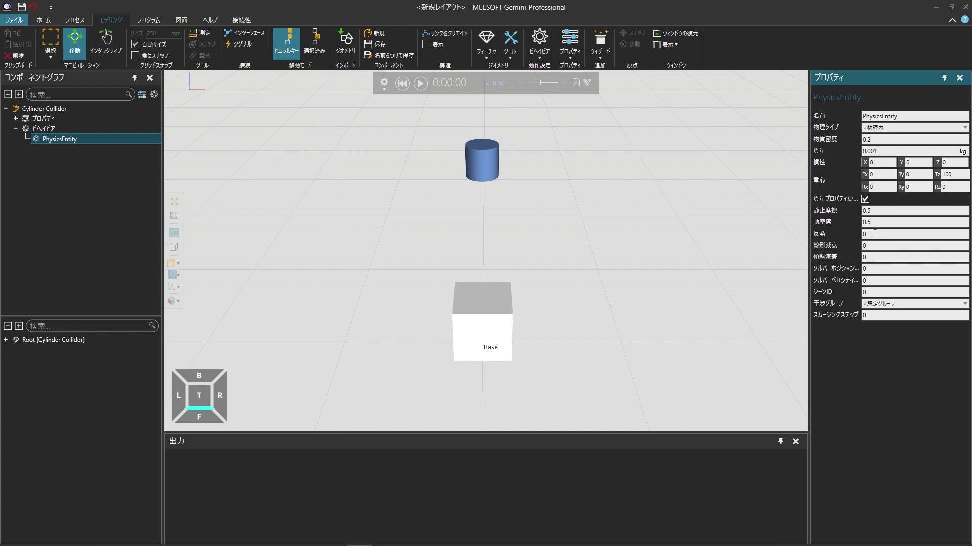
{"action": "double_click", "coordinate": [875, 234]}
{"action": "type", "text": "1"}
{"action": "key", "text": "Return"}
Step: Run the simulation to observe the cylinder's impact with restitution 1, then stop and reset it
{"action": "left_click", "coordinate": [420, 84]}
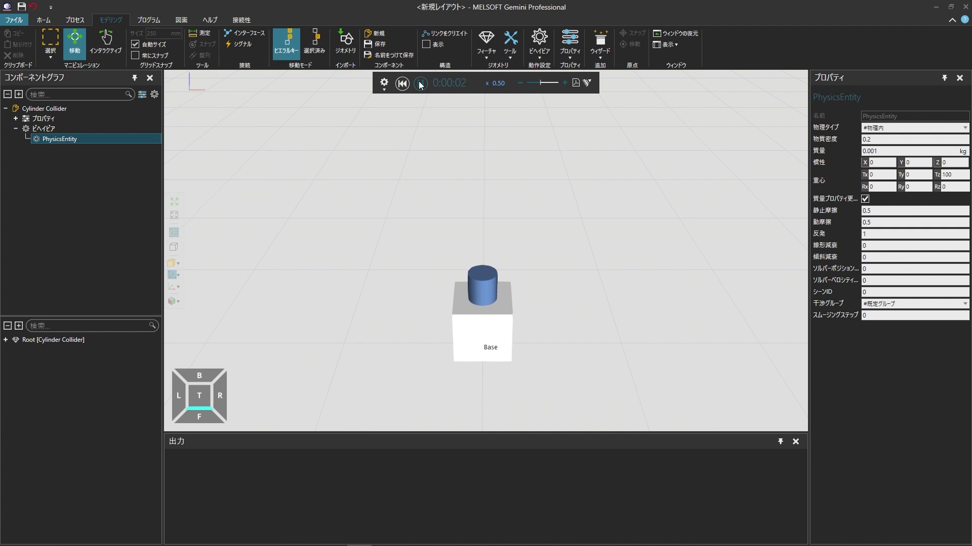
{"action": "left_click", "coordinate": [420, 84]}
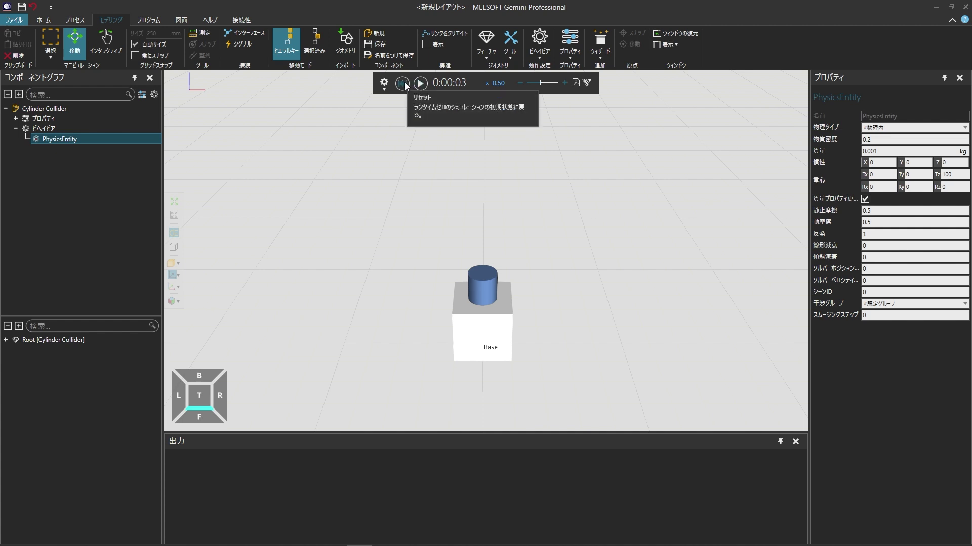
{"action": "left_click", "coordinate": [404, 85]}
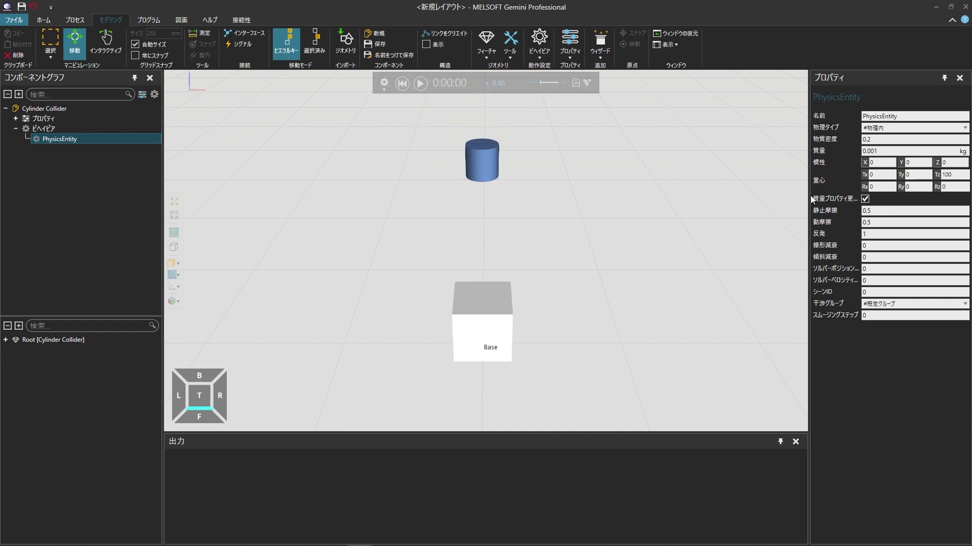
Step: Set the cylinder's restitution (反発) to 0.5
{"action": "left_click", "coordinate": [879, 233]}
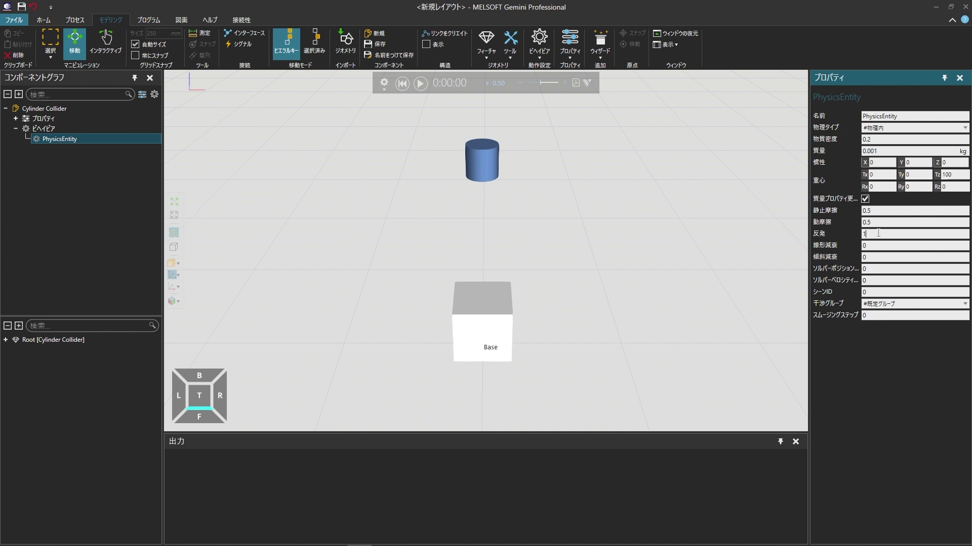
{"action": "key", "text": "BackSpace"}
{"action": "type", "text": "0.5"}
{"action": "key", "text": "Return"}
Step: Run the simulation to observe the cylinder's impact with restitution 0.5, then stop and reset it
{"action": "left_click", "coordinate": [421, 83]}
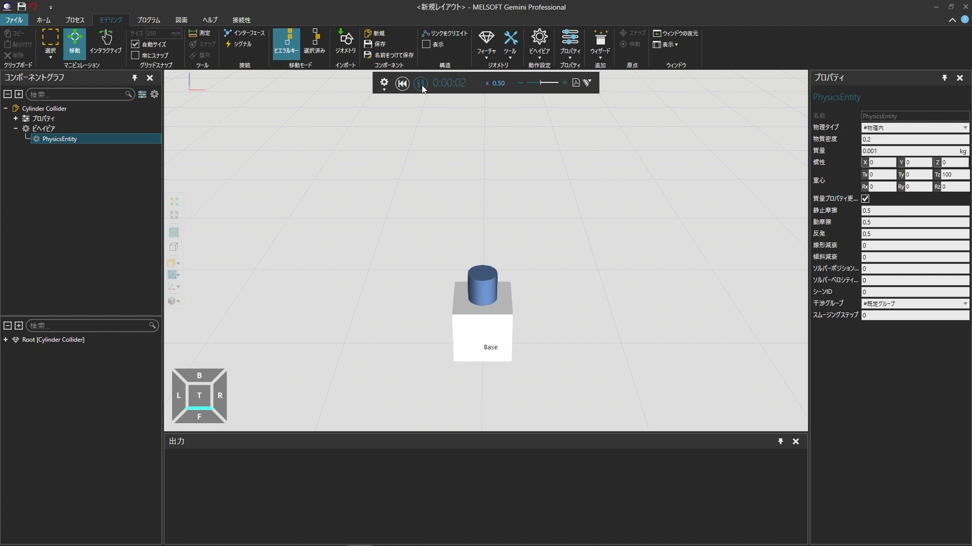
{"action": "left_click", "coordinate": [422, 88]}
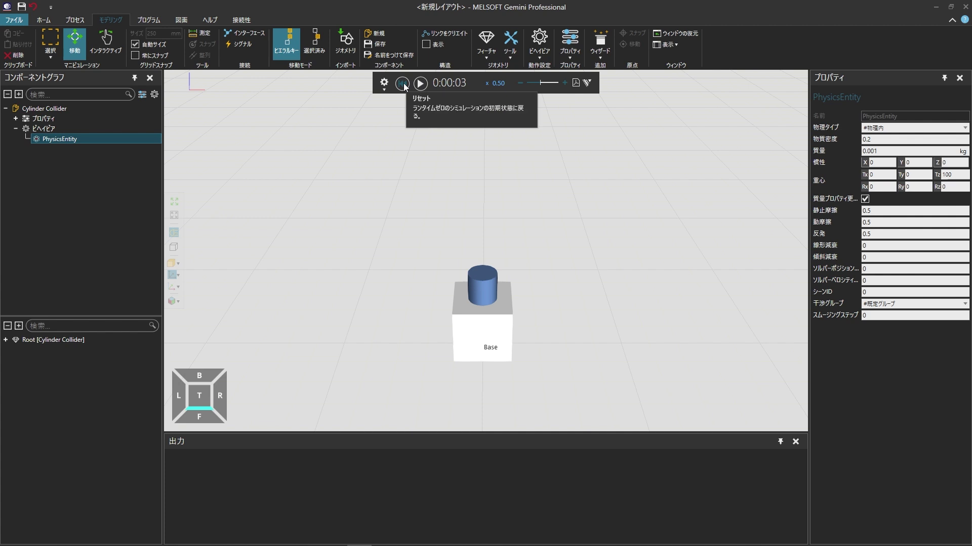
{"action": "left_click", "coordinate": [403, 84]}
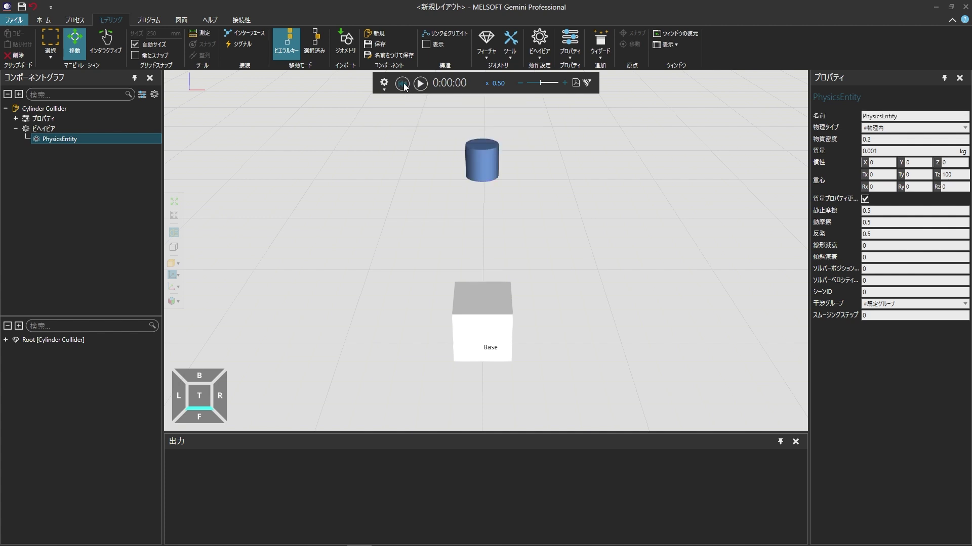
Step: Set the block's PhysicsEntity physics type (物理タイプ) to #物理外 and run the simulation to observe the cylinder's drop, then stop it
{"action": "left_click", "coordinate": [478, 289]}
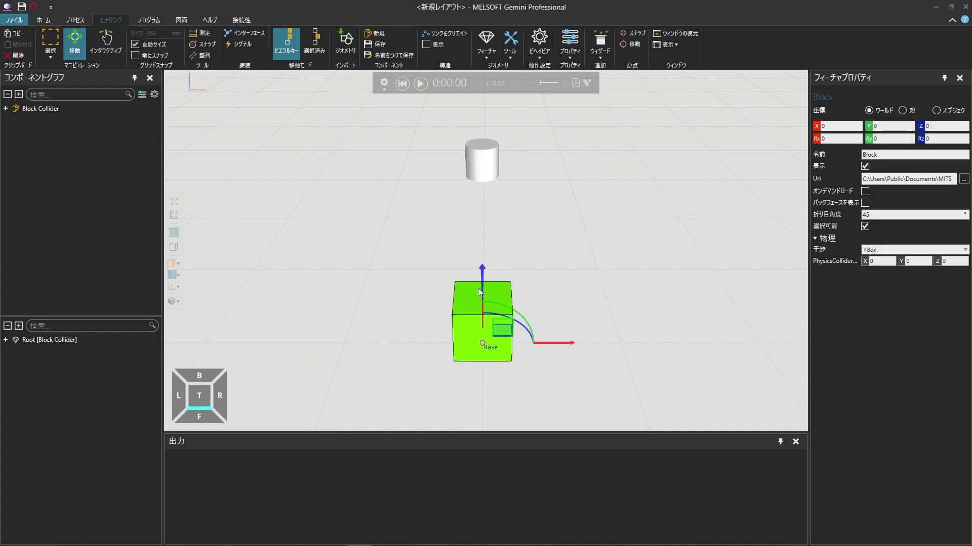
{"action": "left_click", "coordinate": [7, 109]}
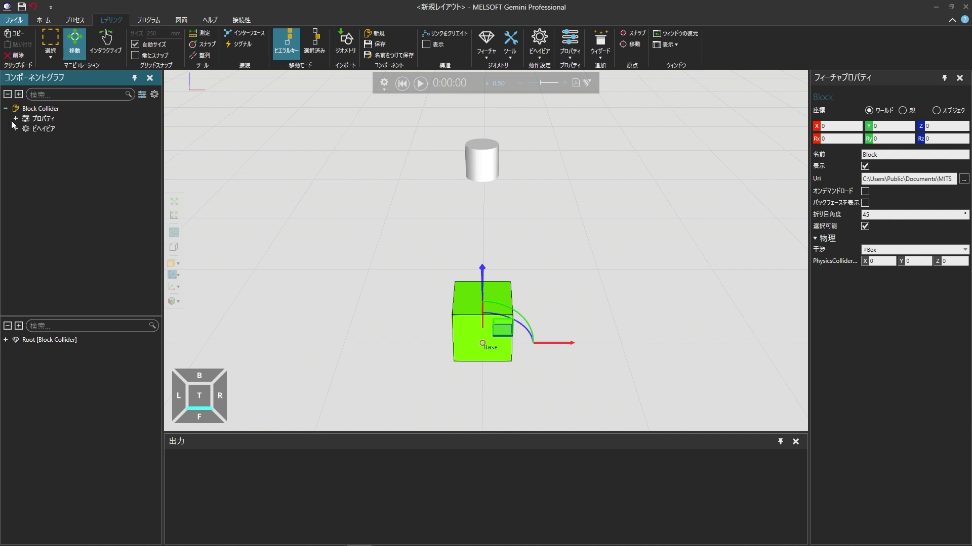
{"action": "left_click", "coordinate": [16, 128]}
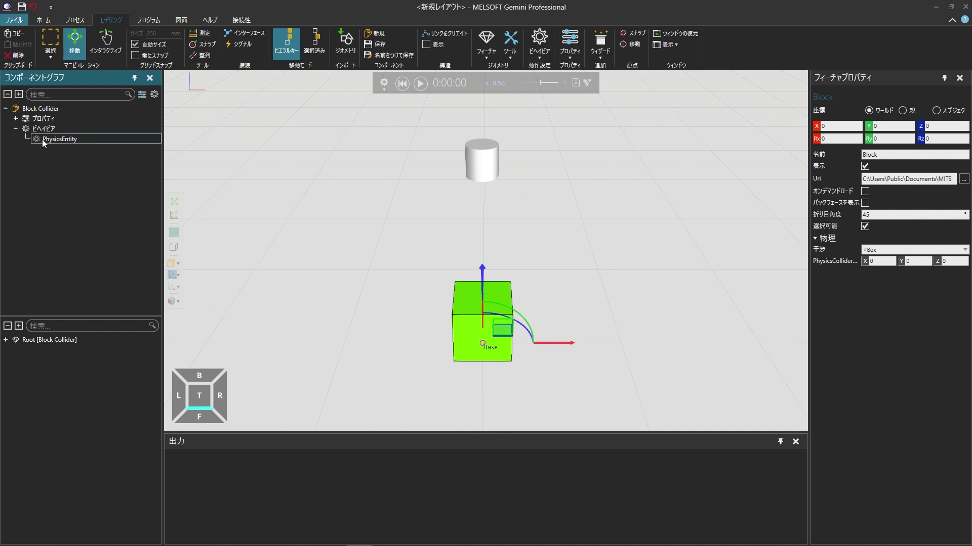
{"action": "left_click", "coordinate": [92, 141]}
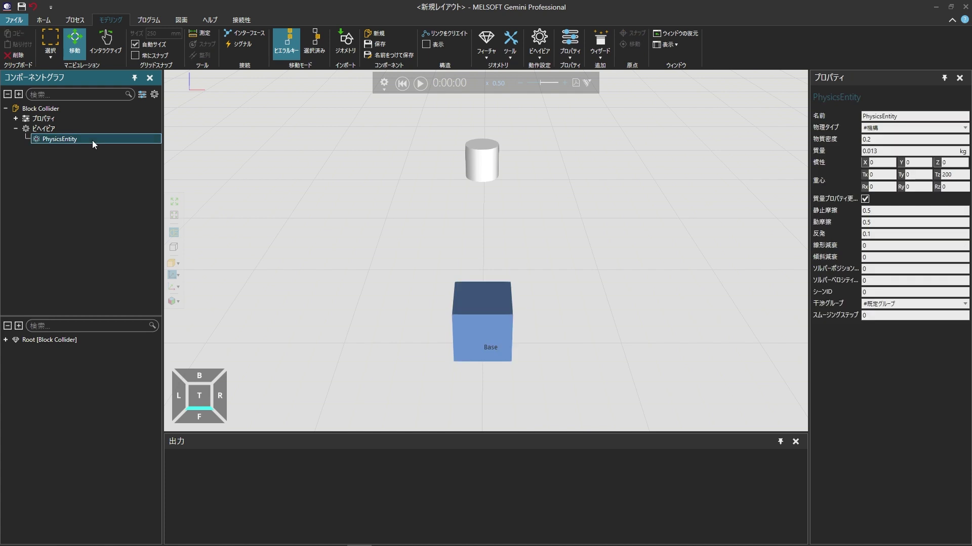
{"action": "left_click", "coordinate": [965, 128]}
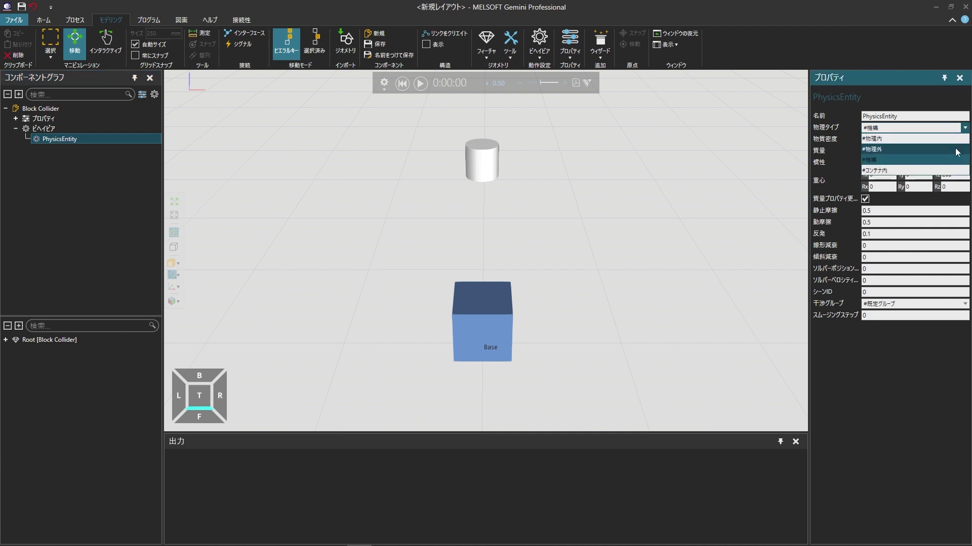
{"action": "left_click", "coordinate": [955, 150]}
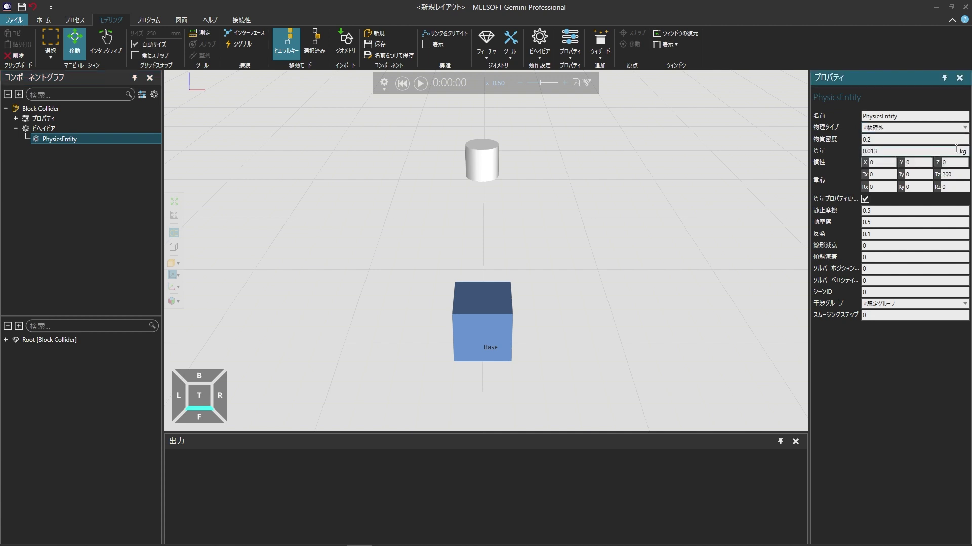
{"action": "left_click", "coordinate": [421, 86]}
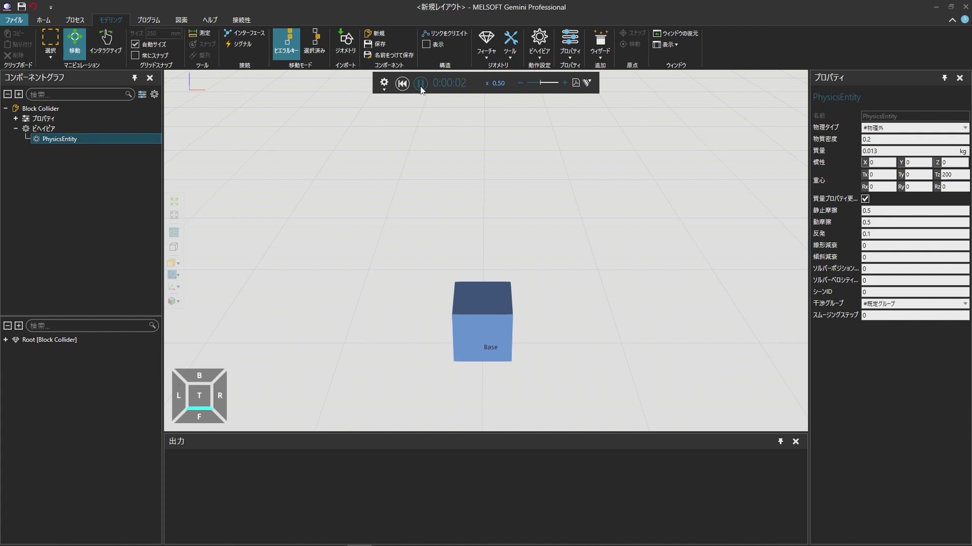
{"action": "left_click", "coordinate": [420, 85]}
Step: Add the green-belt Conveyor (Physics) from the Physics collection and place it beside the block at about X 1794, Y -635
{"action": "left_click", "coordinate": [40, 19]}
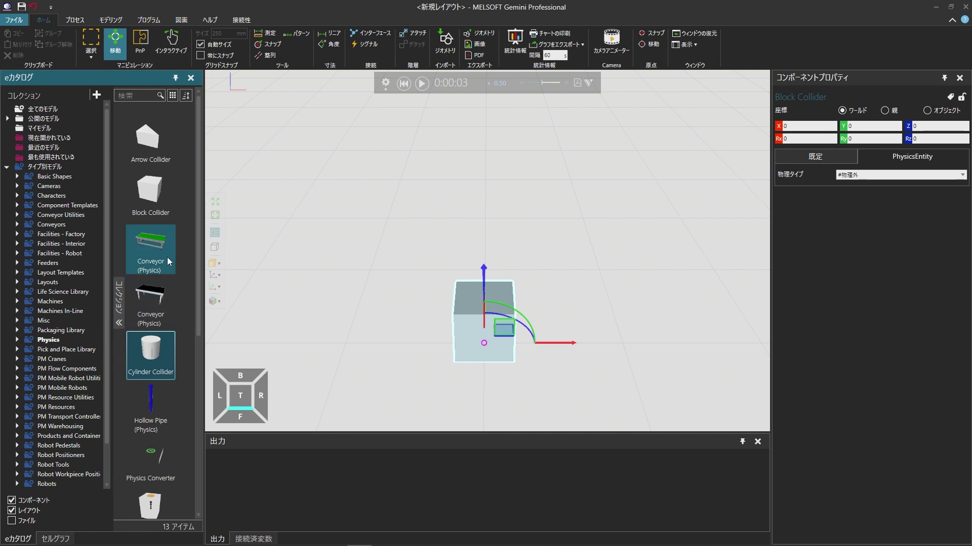
{"action": "left_click_drag", "start_coordinate": [168, 258], "coordinate": [681, 317]}
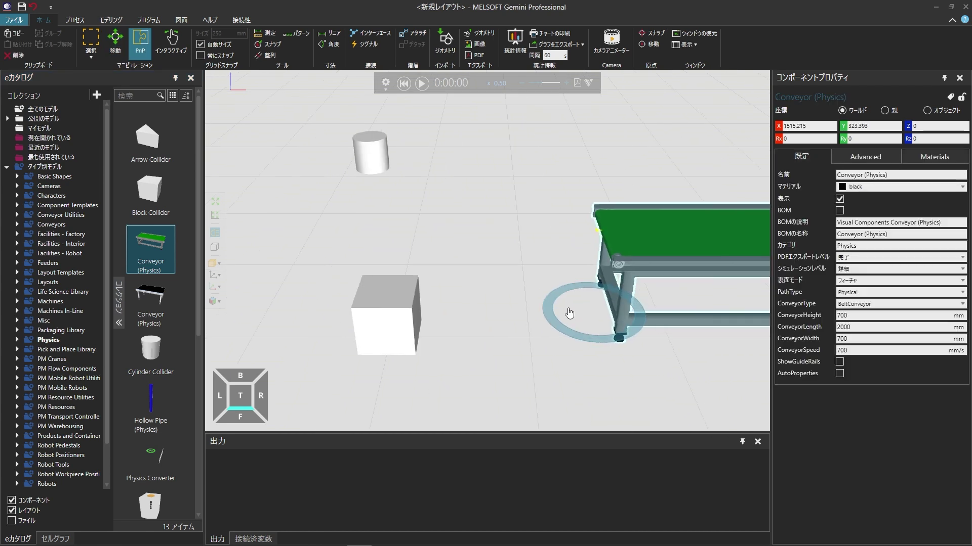
{"action": "scroll", "coordinate": [434, 293], "scroll_direction": "down", "scroll_amount": 5}
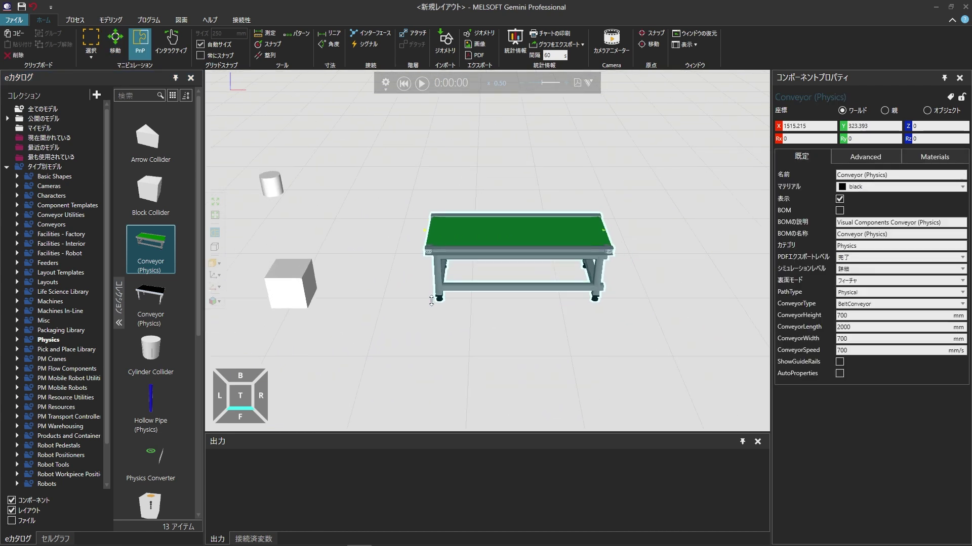
{"action": "left_click_drag", "start_coordinate": [491, 230], "coordinate": [515, 270]}
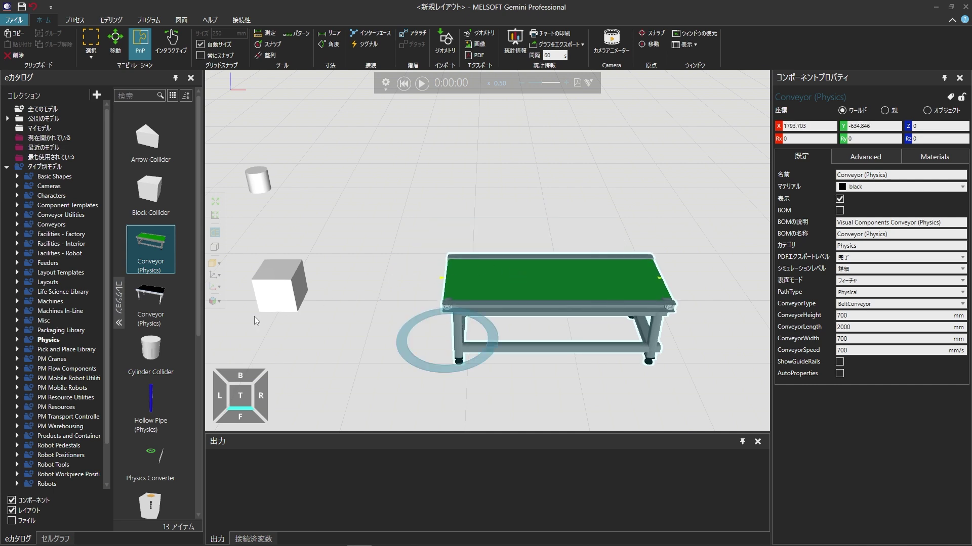
Step: Add a second Cylinder Collider beside the conveyor and snap it onto the middle of the belt surface
{"action": "left_click", "coordinate": [167, 349]}
{"action": "left_click_drag", "start_coordinate": [166, 345], "coordinate": [375, 326]}
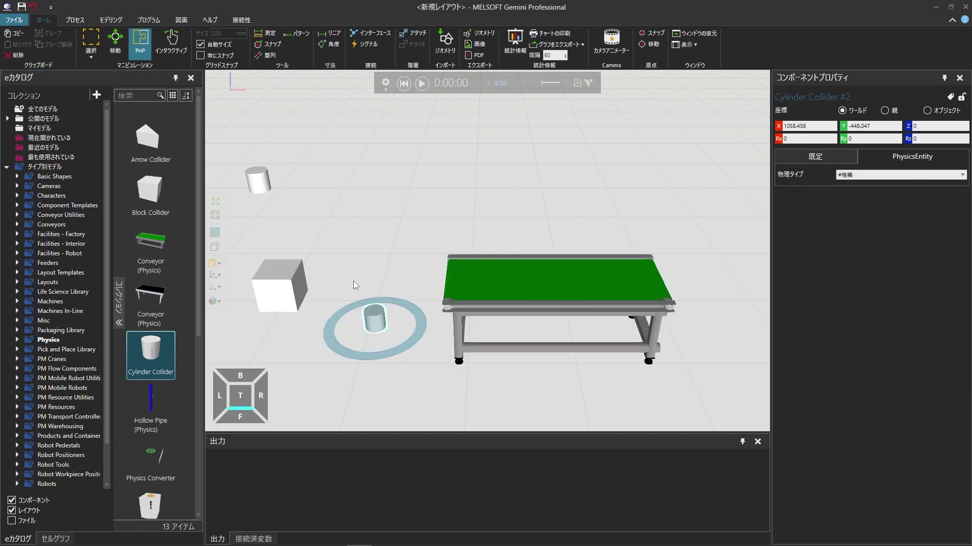
{"action": "left_click", "coordinate": [267, 48]}
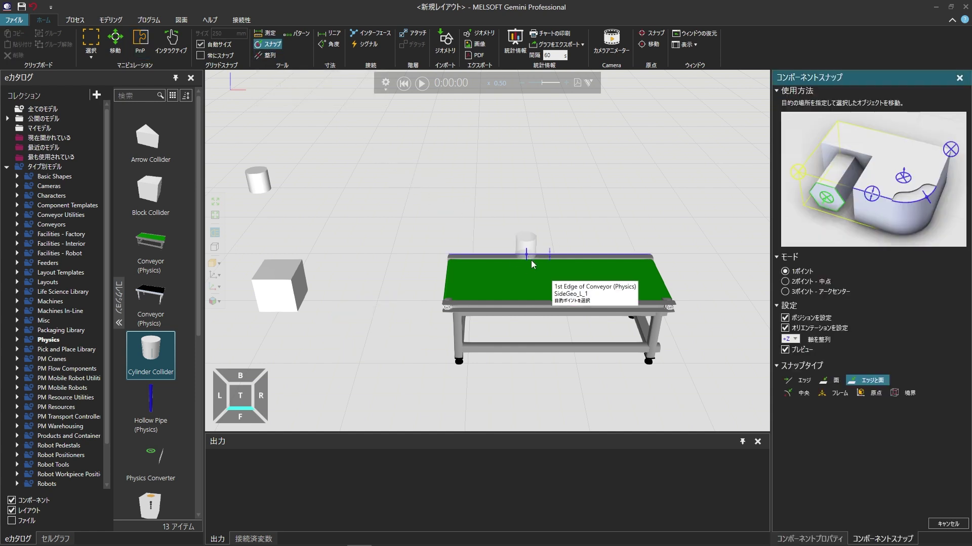
{"action": "left_click", "coordinate": [554, 276]}
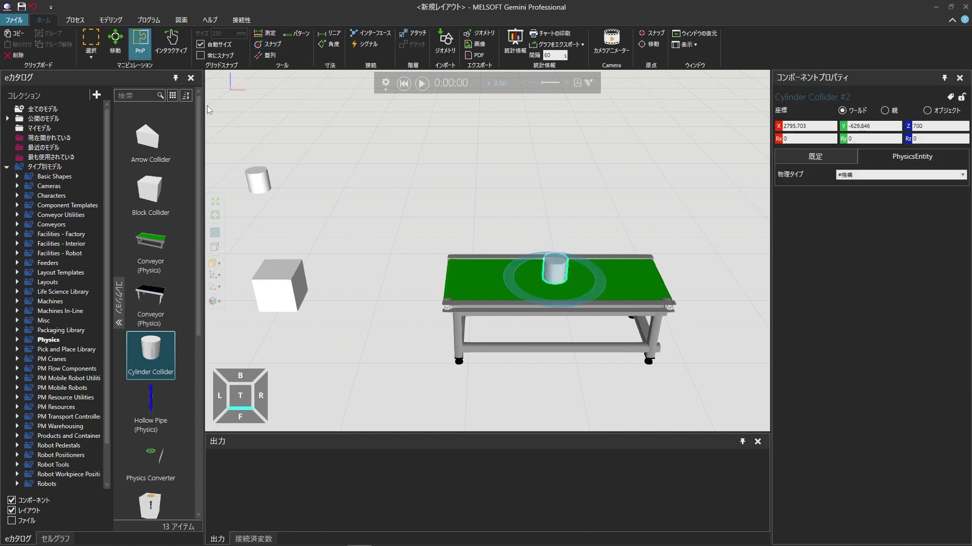
Step: Raise the second cylinder above the conveyor to about Z 1485 and tilt it to about -41° around X
{"action": "left_click", "coordinate": [123, 53]}
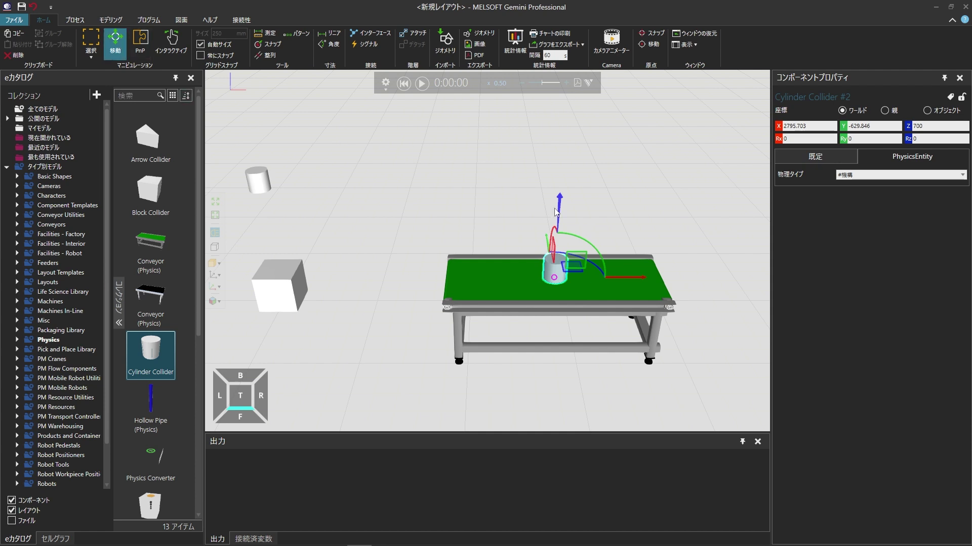
{"action": "left_click_drag", "start_coordinate": [561, 218], "coordinate": [558, 128]}
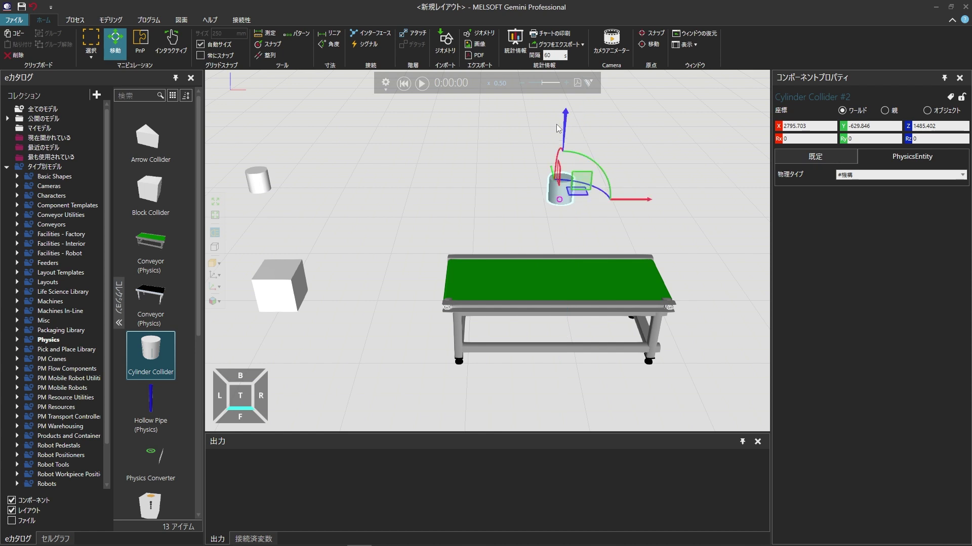
{"action": "right_click_drag", "start_coordinate": [702, 191], "coordinate": [621, 201]}
{"action": "left_click_drag", "start_coordinate": [428, 164], "coordinate": [441, 182]}
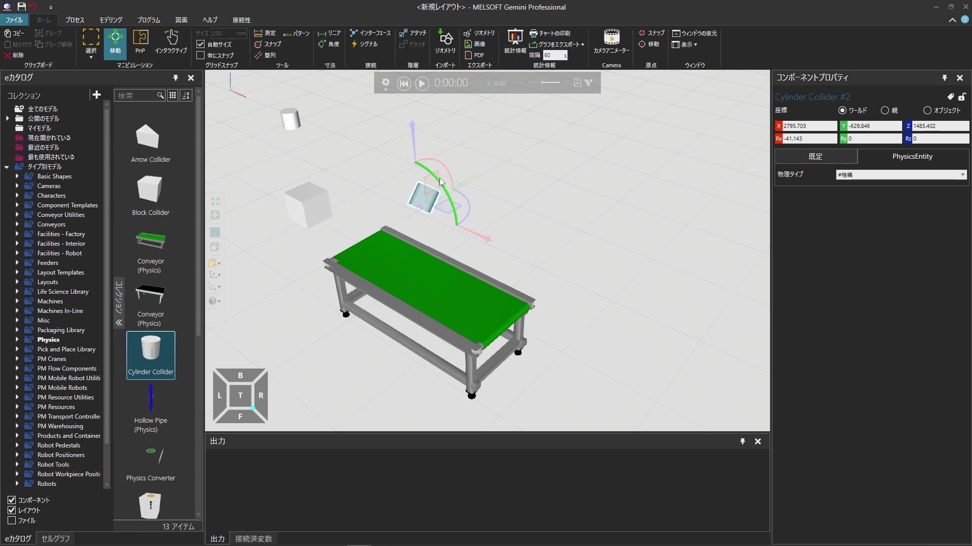
Step: Run the simulation to observe the tilted cylinder above the conveyor, then stop and reset it
{"action": "left_click", "coordinate": [422, 85]}
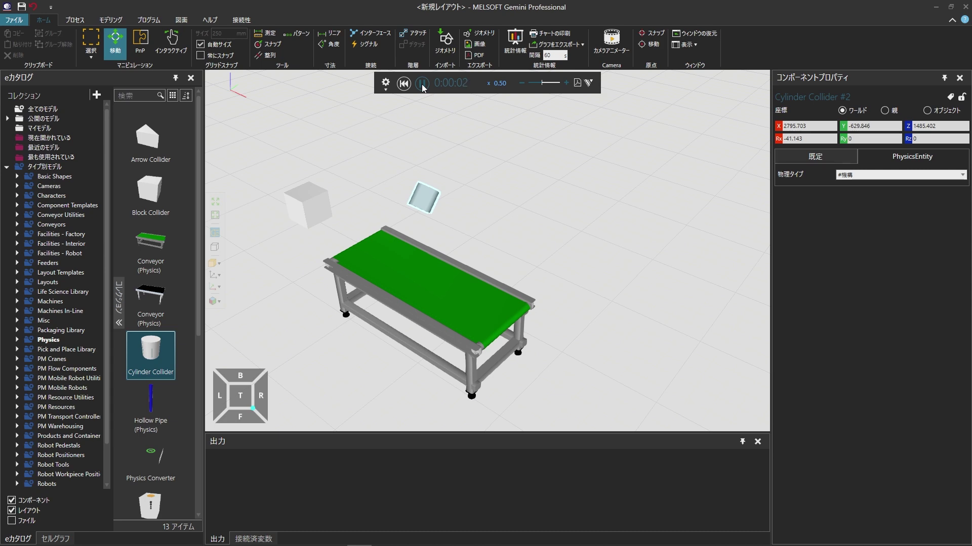
{"action": "left_click", "coordinate": [421, 84]}
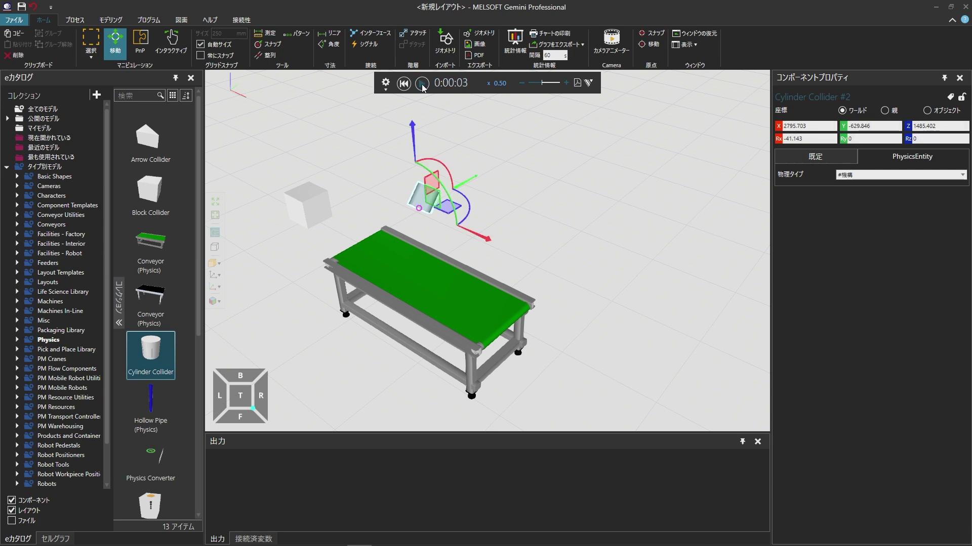
{"action": "left_click", "coordinate": [407, 86]}
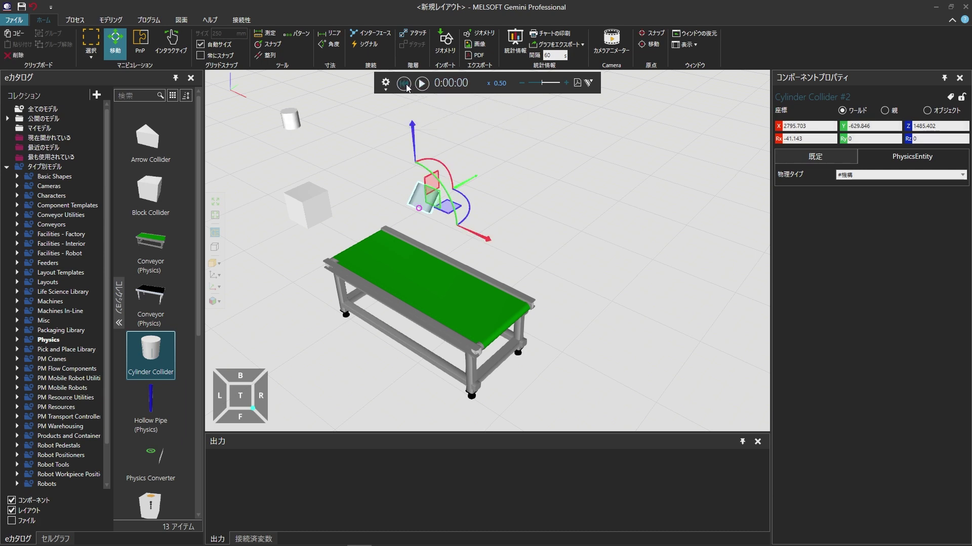
Step: Set the tilted cylinder's physics type (物理タイプ) to #物理内 and run the simulation to observe its drop onto the conveyor, then stop it
{"action": "left_click", "coordinate": [962, 175]}
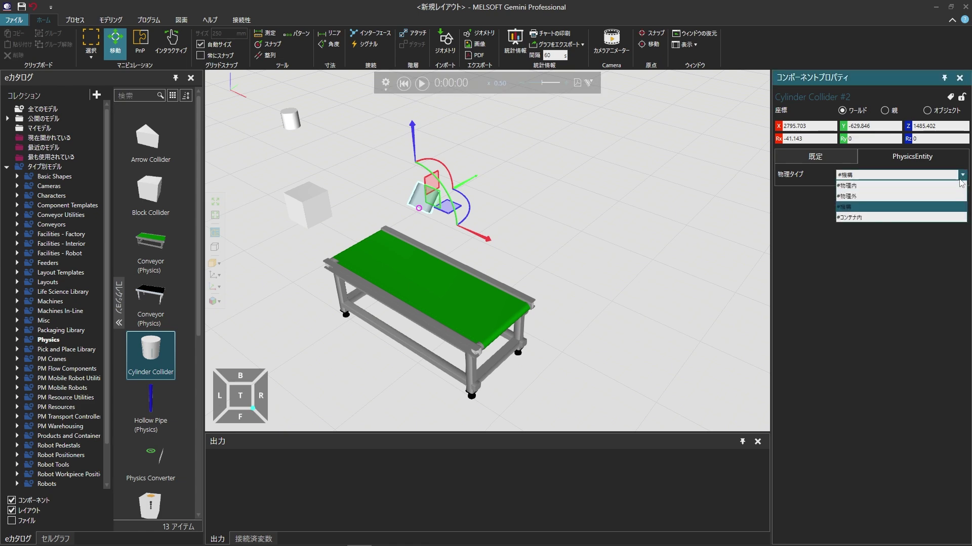
{"action": "left_click", "coordinate": [948, 186]}
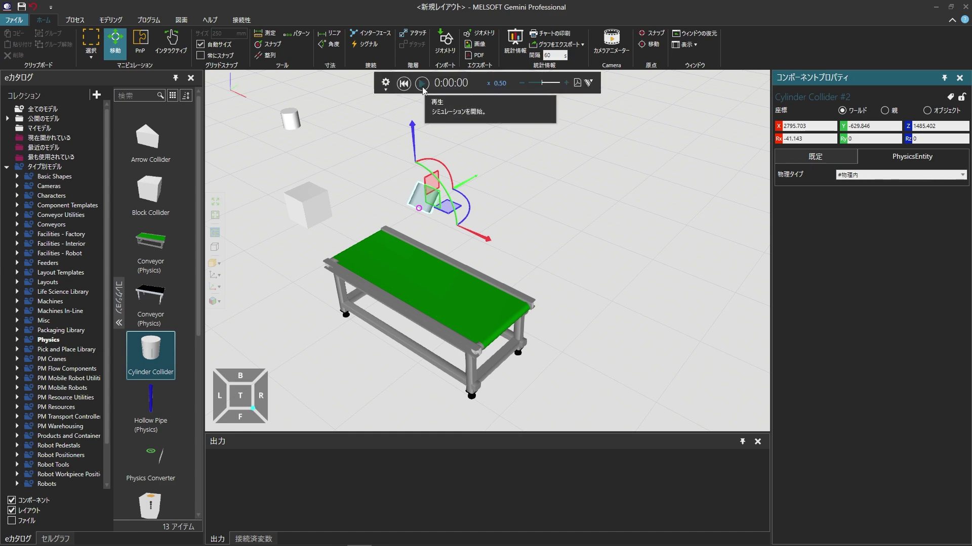
{"action": "left_click", "coordinate": [422, 84]}
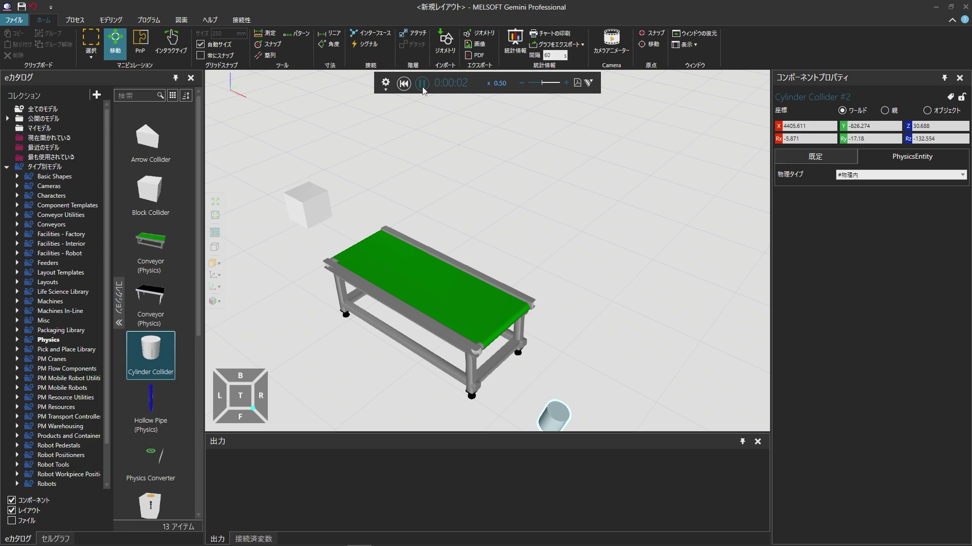
{"action": "left_click", "coordinate": [422, 86]}
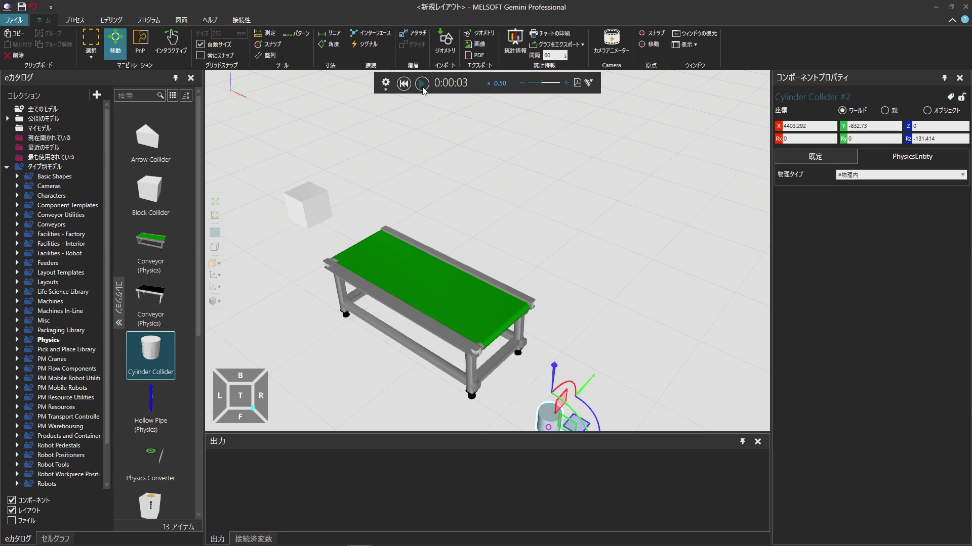
Step: Set the restitution (反発) of the second cylinder's PhysicsEntity to 1
{"action": "left_click", "coordinate": [107, 20]}
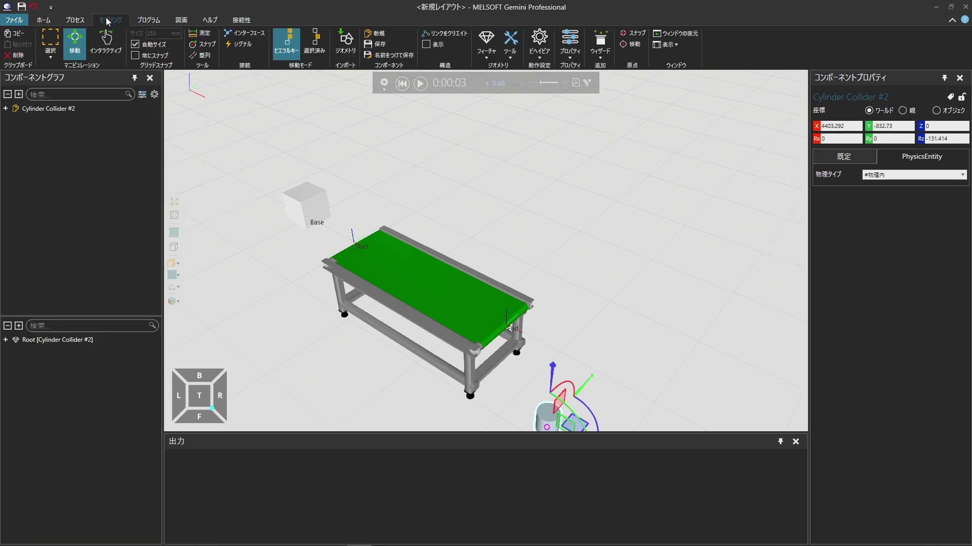
{"action": "left_click", "coordinate": [6, 109]}
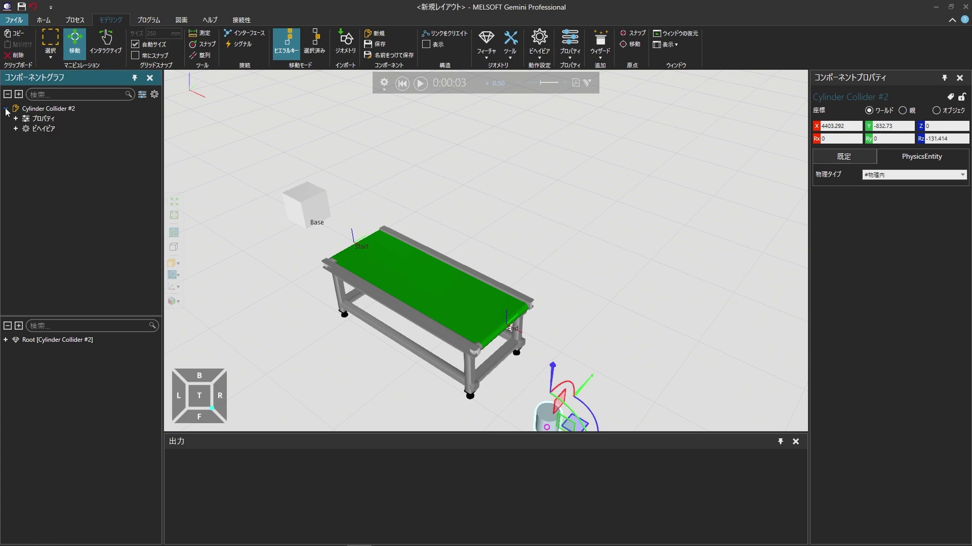
{"action": "left_click", "coordinate": [16, 129]}
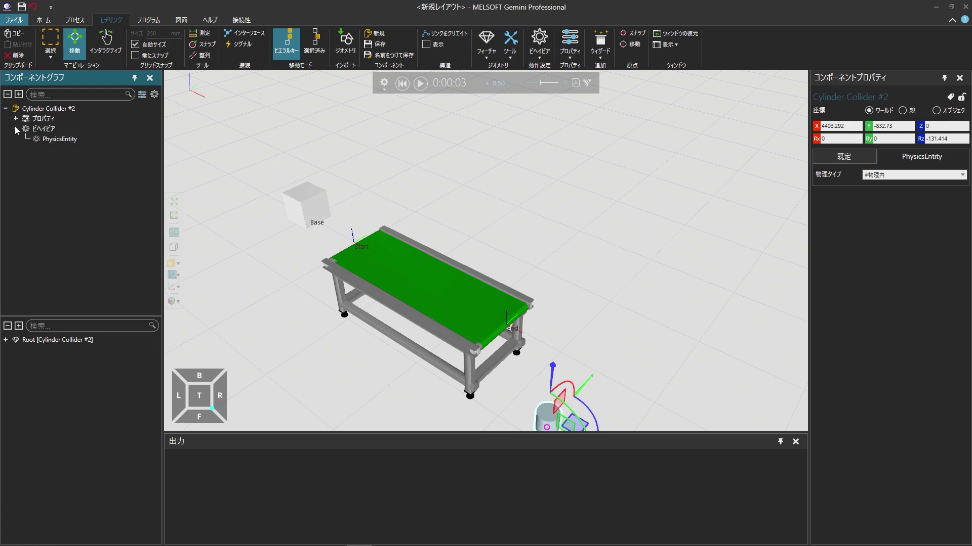
{"action": "left_click", "coordinate": [87, 139]}
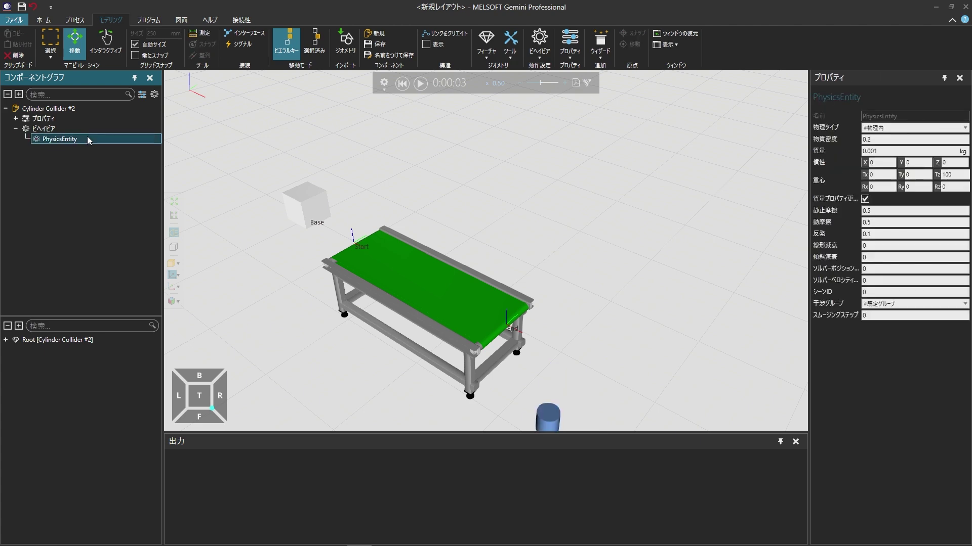
{"action": "left_click", "coordinate": [889, 236]}
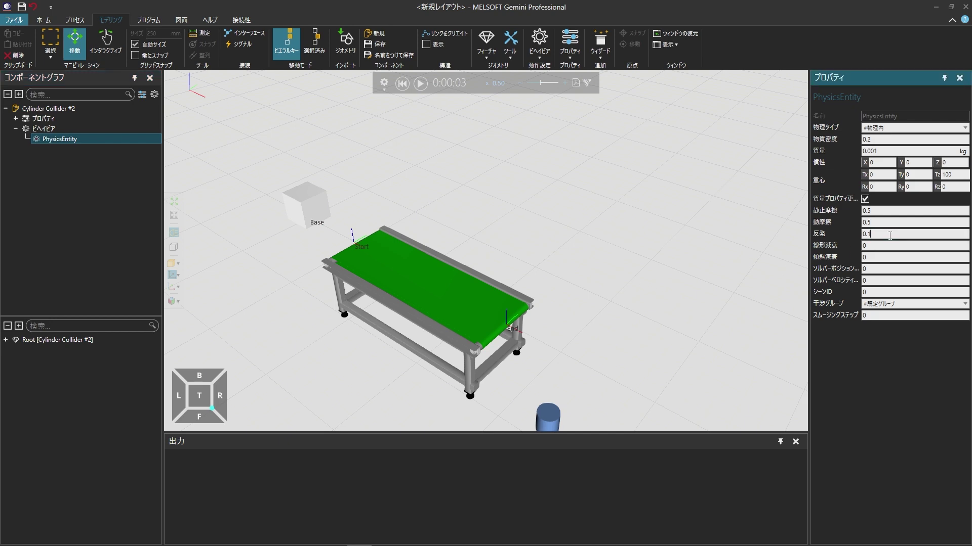
{"action": "key", "text": "ctrl+a"}
{"action": "type", "text": "1"}
{"action": "key", "text": "Return"}
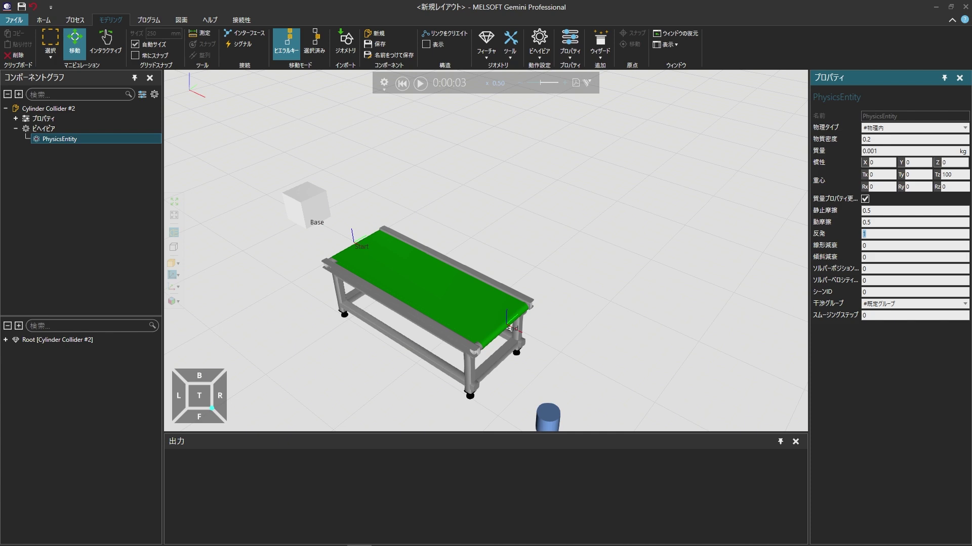
Step: Reset and run the simulation to observe the second cylinder's impact with restitution 1, then stop and reset it
{"action": "left_click", "coordinate": [402, 83]}
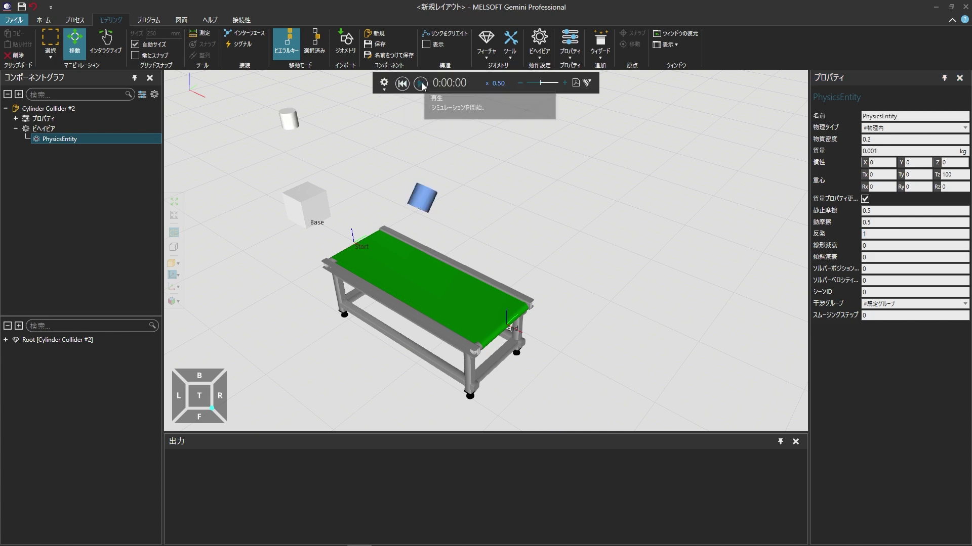
{"action": "left_click", "coordinate": [420, 84]}
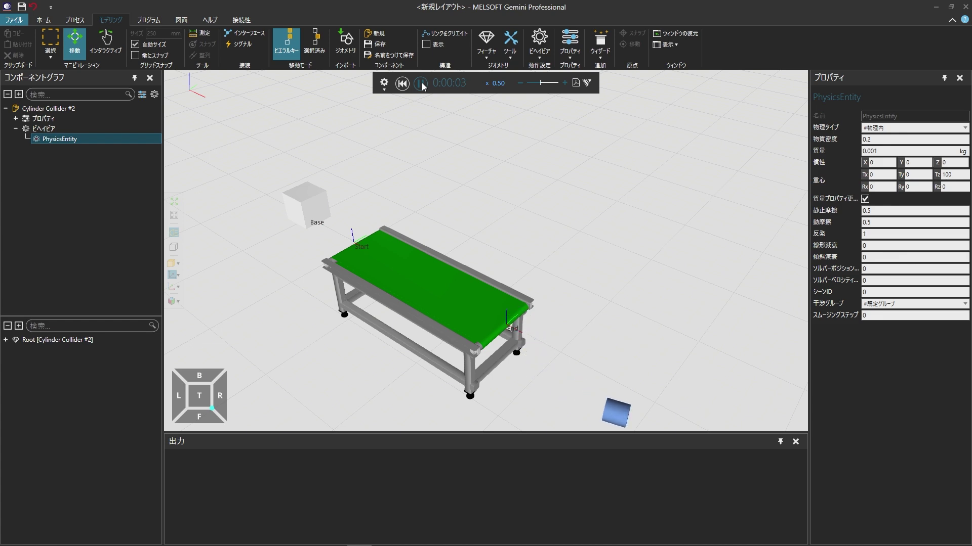
{"action": "left_click", "coordinate": [421, 83]}
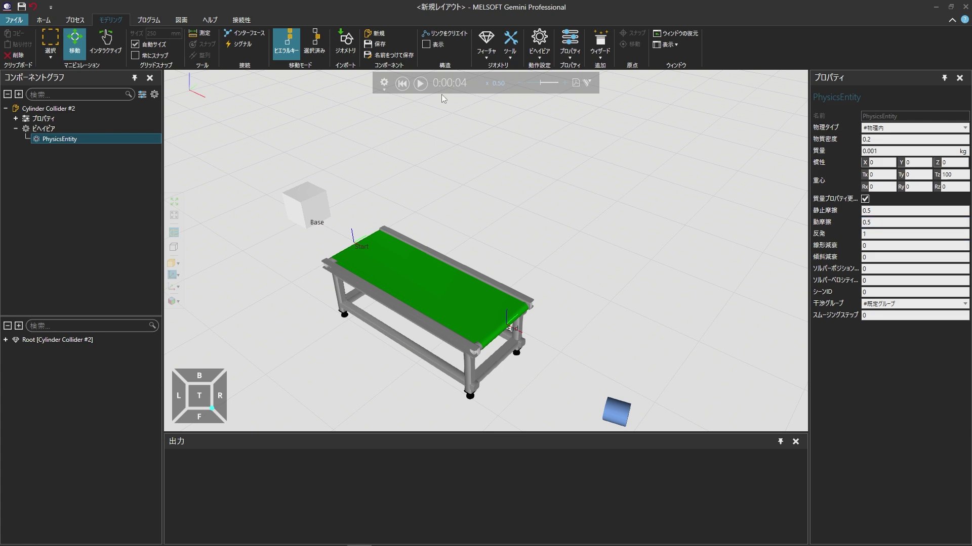
{"action": "left_click", "coordinate": [402, 83]}
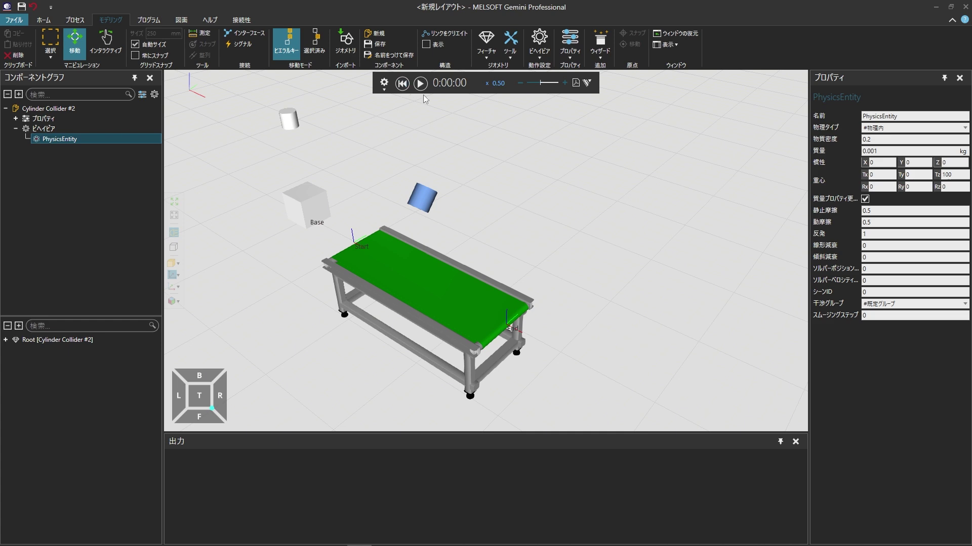
Step: Set the second cylinder's restitution (反発) to 0.3 and run the simulation to observe its impact on the conveyor, then stop it
{"action": "left_click", "coordinate": [877, 231]}
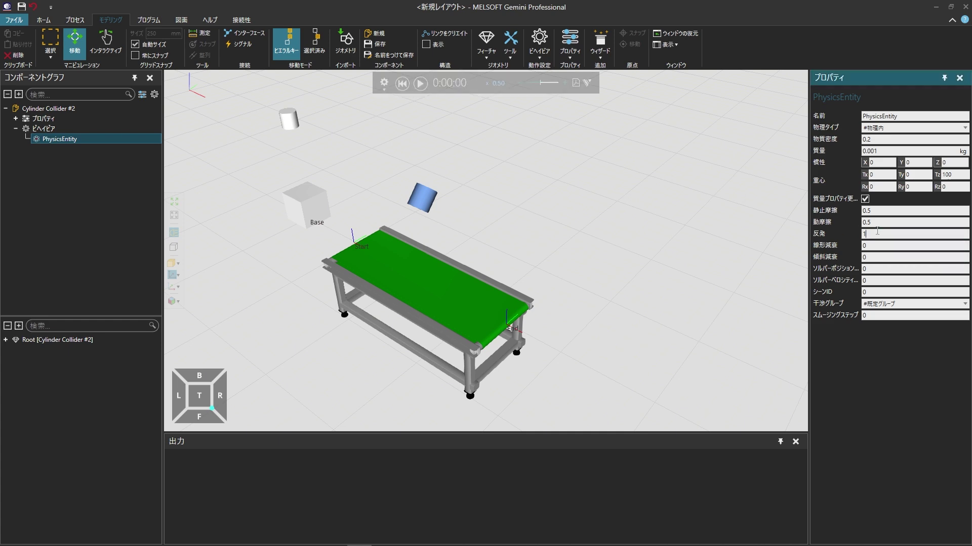
{"action": "double_click", "coordinate": [877, 232]}
{"action": "type", "text": "0.3"}
{"action": "key", "text": "Return"}
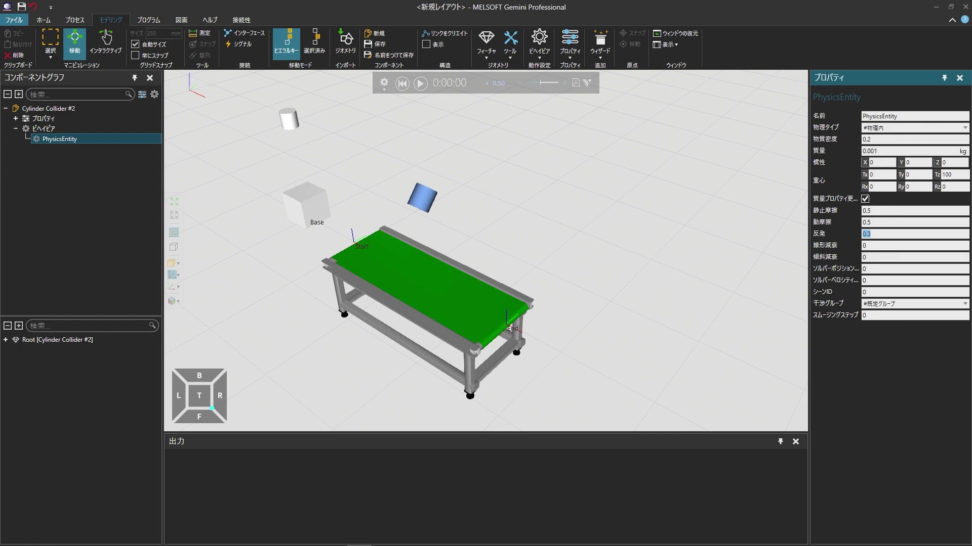
{"action": "left_click", "coordinate": [420, 84]}
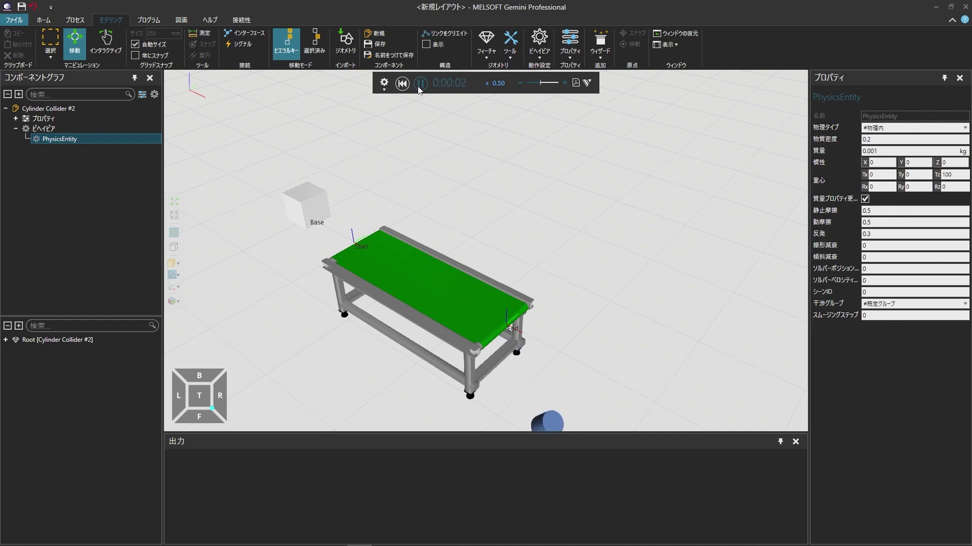
{"action": "left_click", "coordinate": [420, 84]}
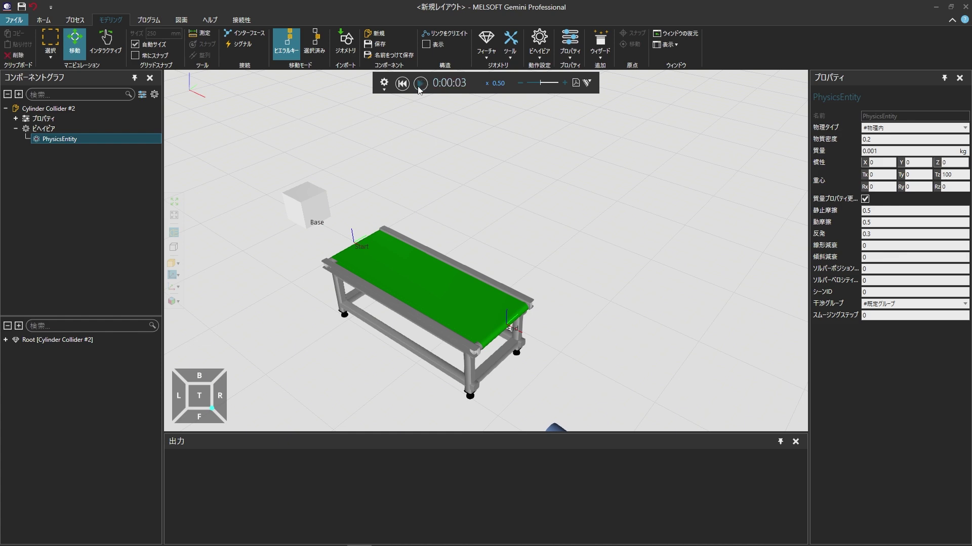